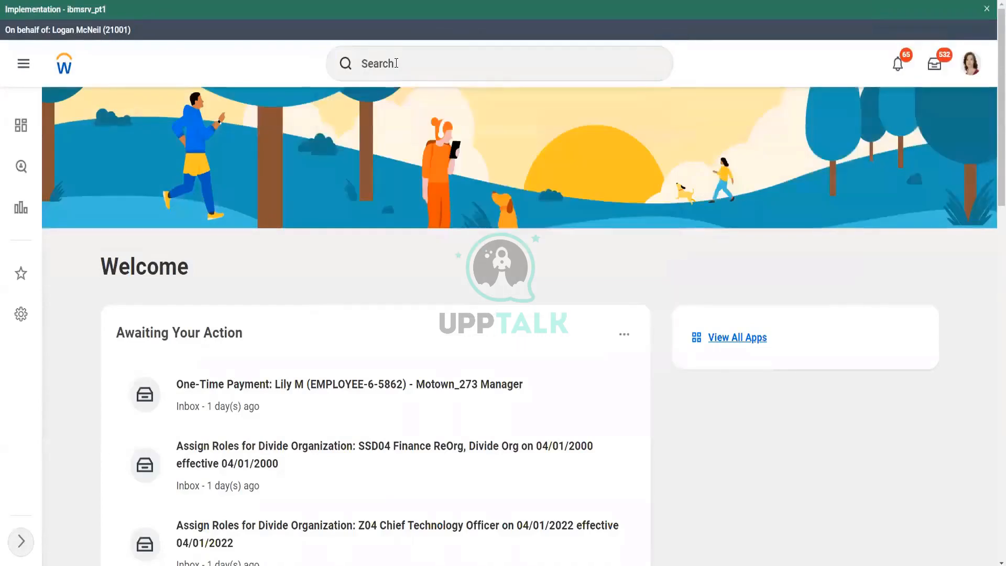
# Search for report definitions with "rd: ww" and open the WW Base Pay Details report
pyautogui.click(396, 63)
pyautogui.write('rd:')
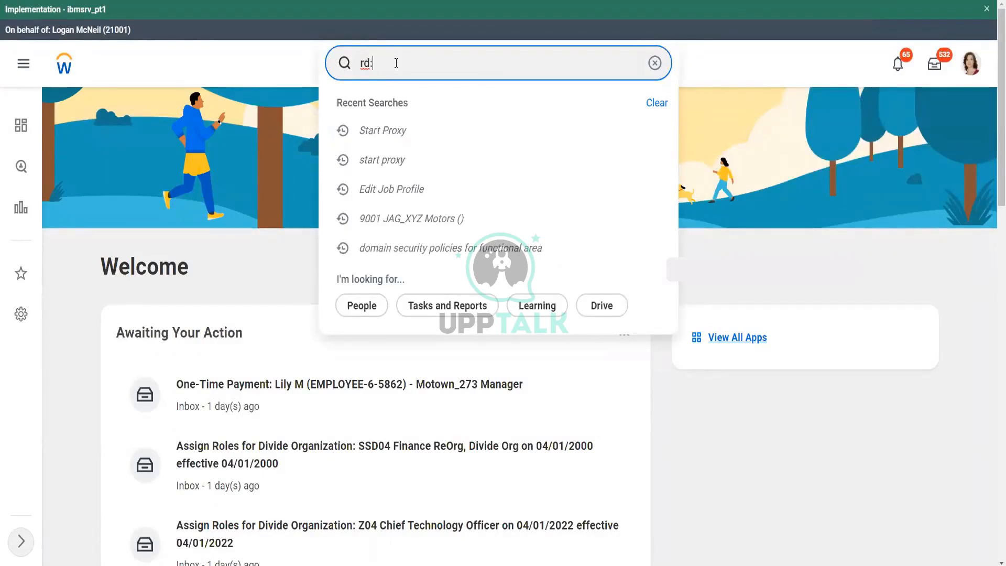
pyautogui.write('ww')
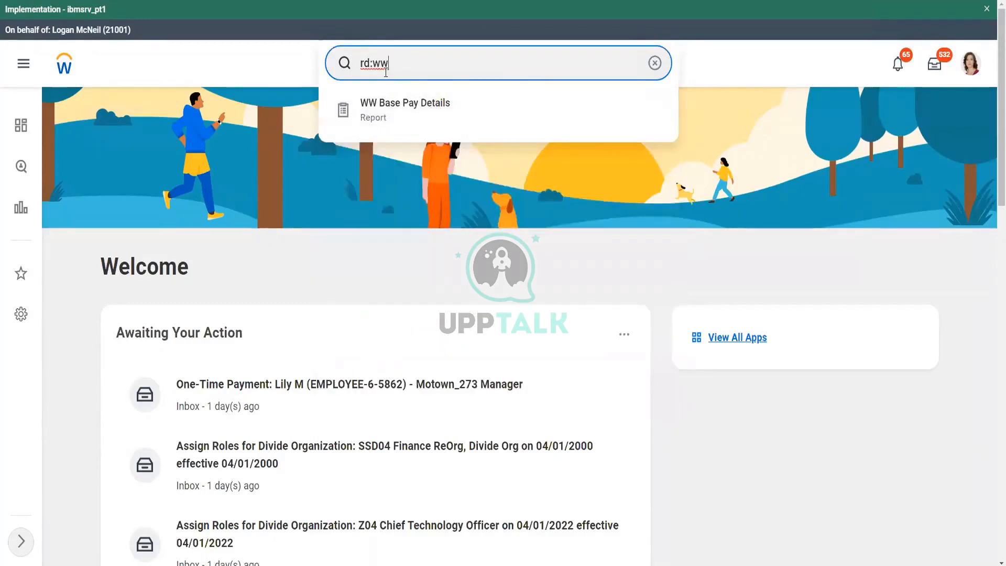
pyautogui.click(373, 63)
pyautogui.doubleClick(383, 63)
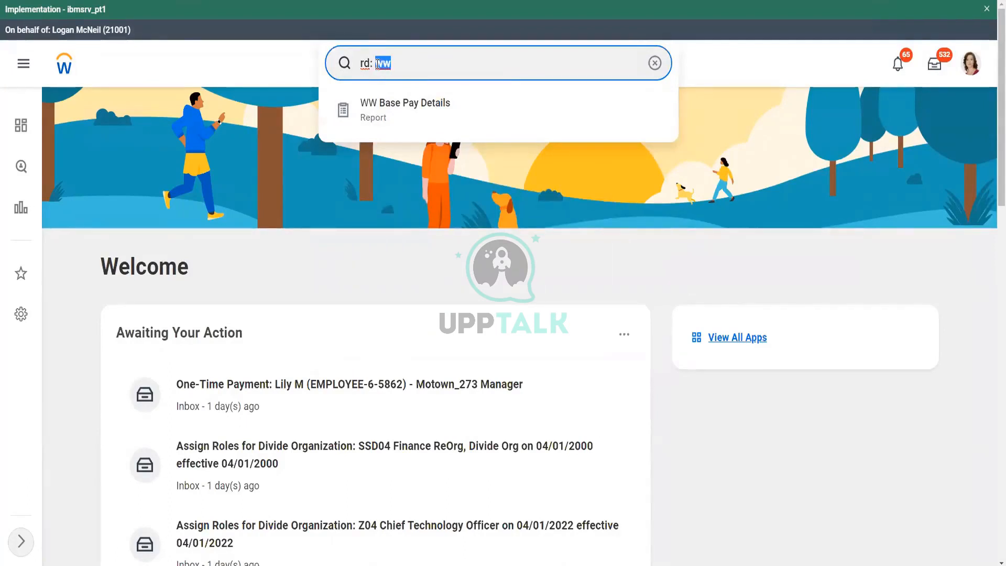
pyautogui.click(426, 119)
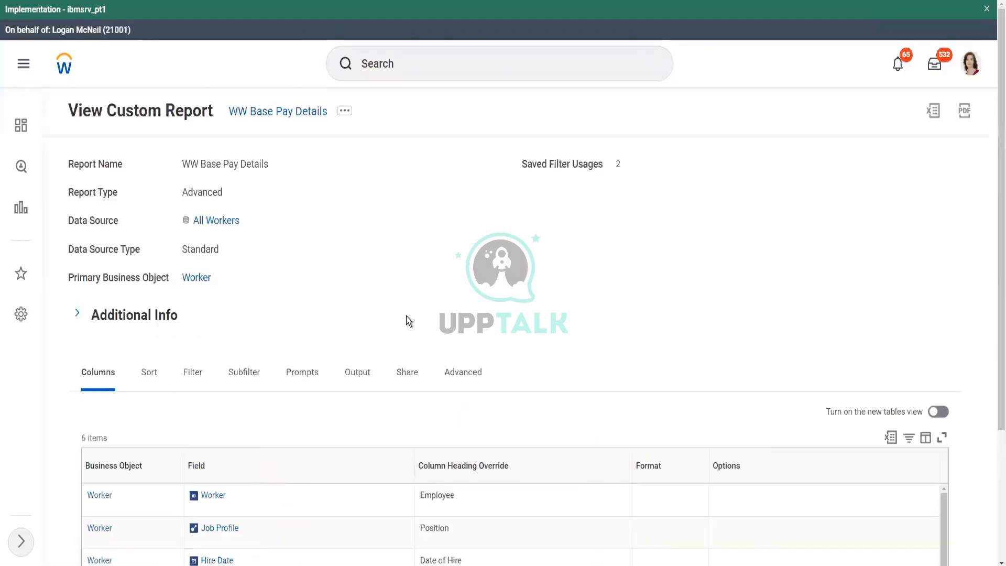
# Check the field type of the Worker field in the report's column list, then close its details
pyautogui.scroll(-3, 407, 316)
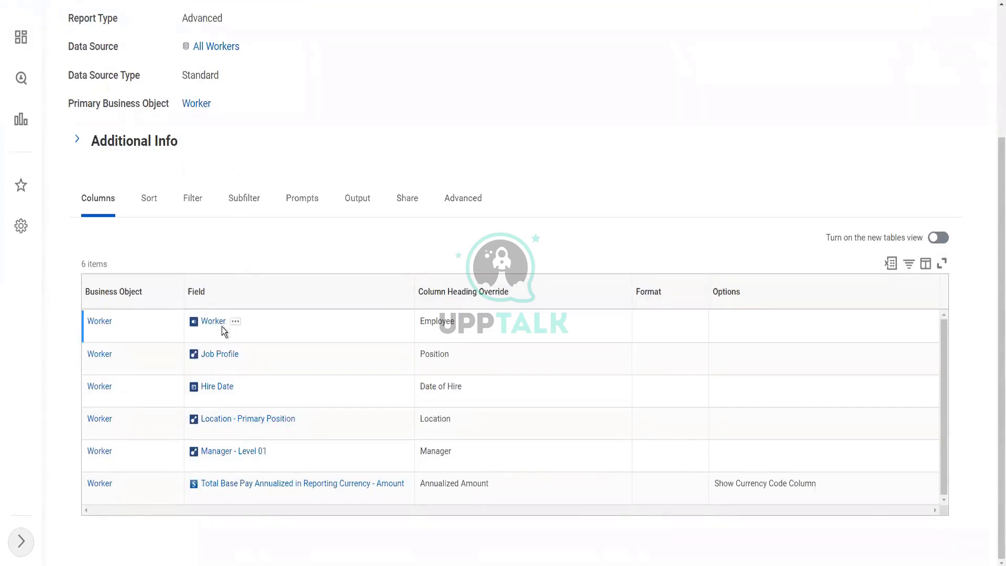
pyautogui.hotkey('ctrl', '+')
pyautogui.hotkey('ctrl', '+')
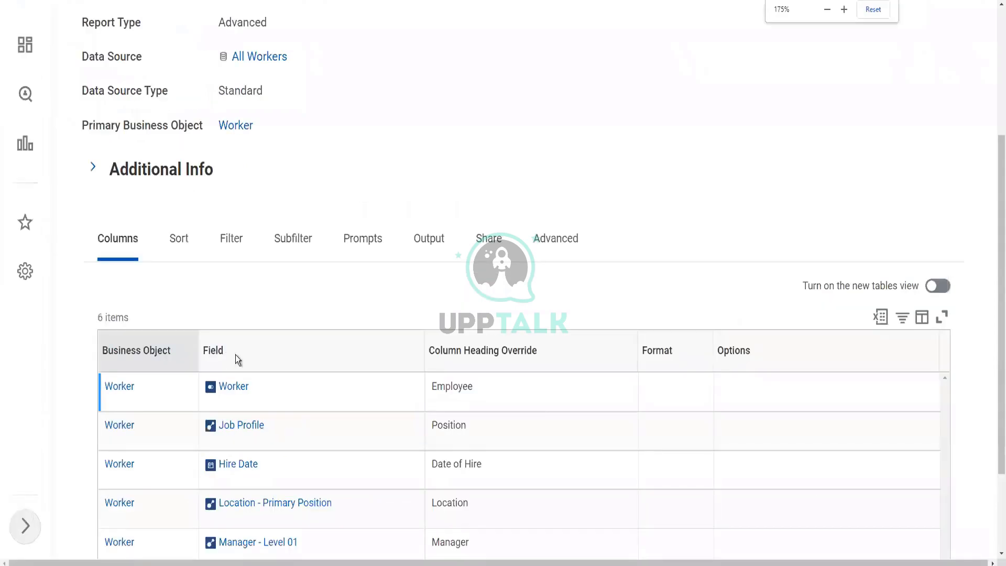
pyautogui.scroll(-2, 324, 346)
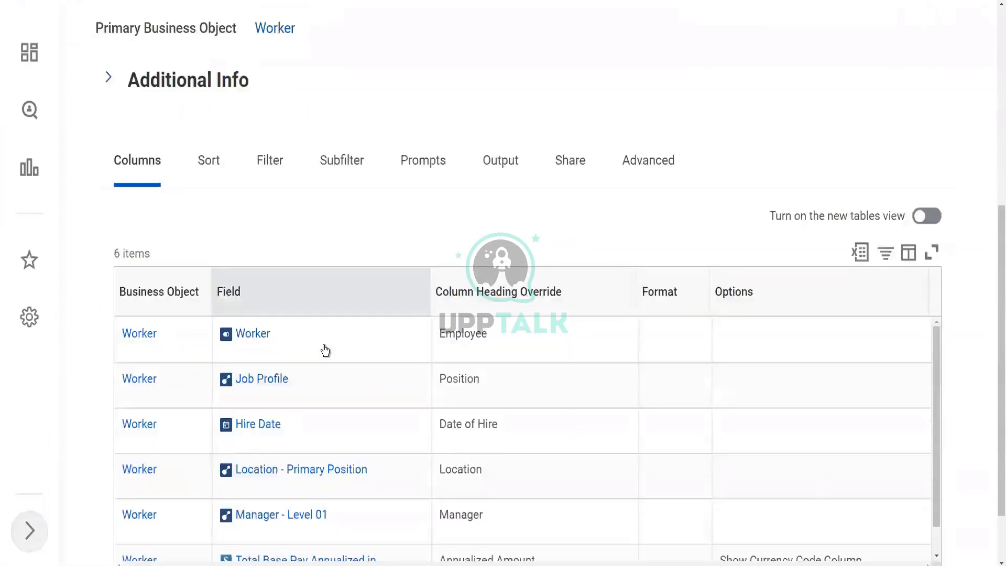
pyautogui.scroll(-1, 325, 350)
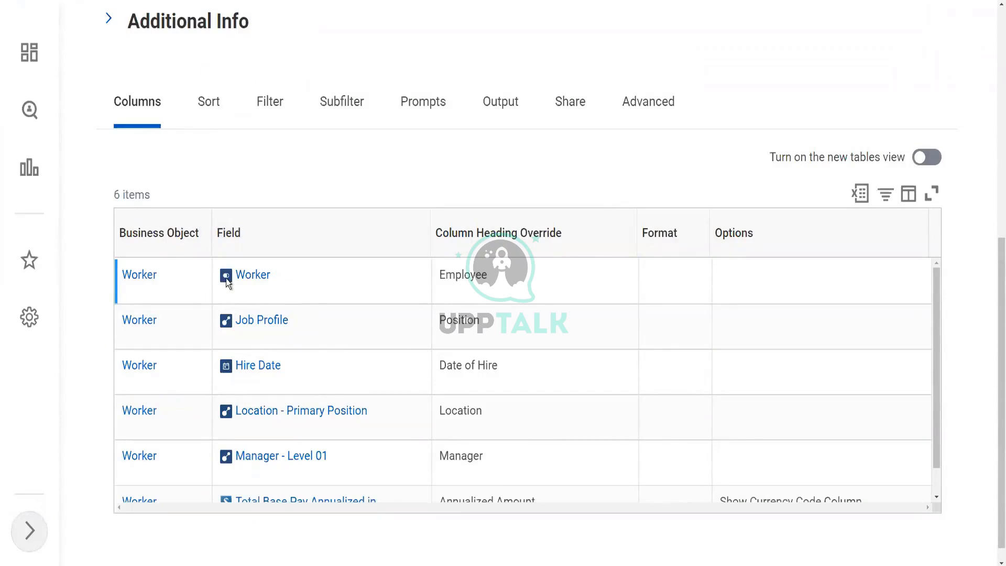
pyautogui.moveTo(232, 278)
pyautogui.click(285, 276)
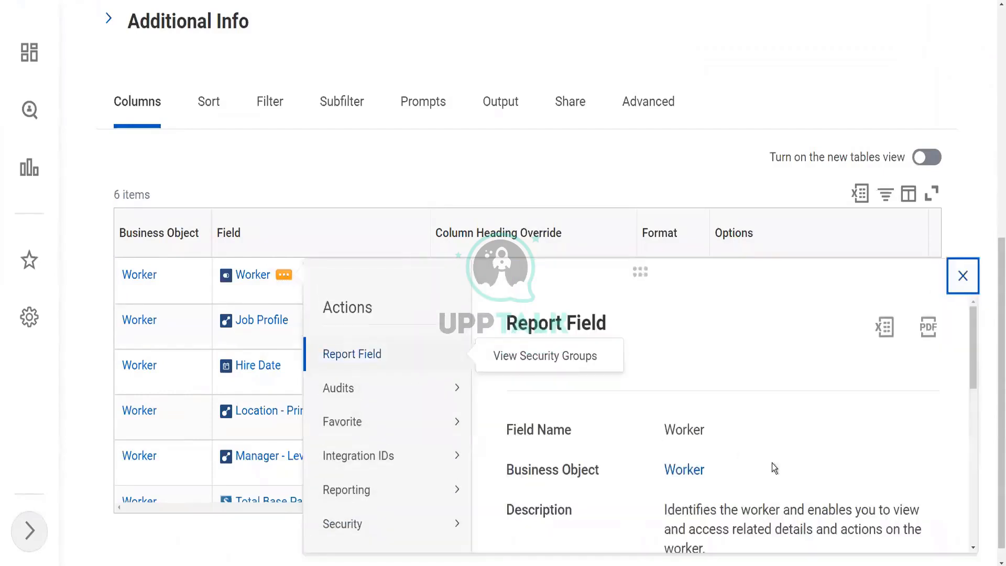
pyautogui.scroll(-1, 795, 447)
pyautogui.scroll(-2, 795, 446)
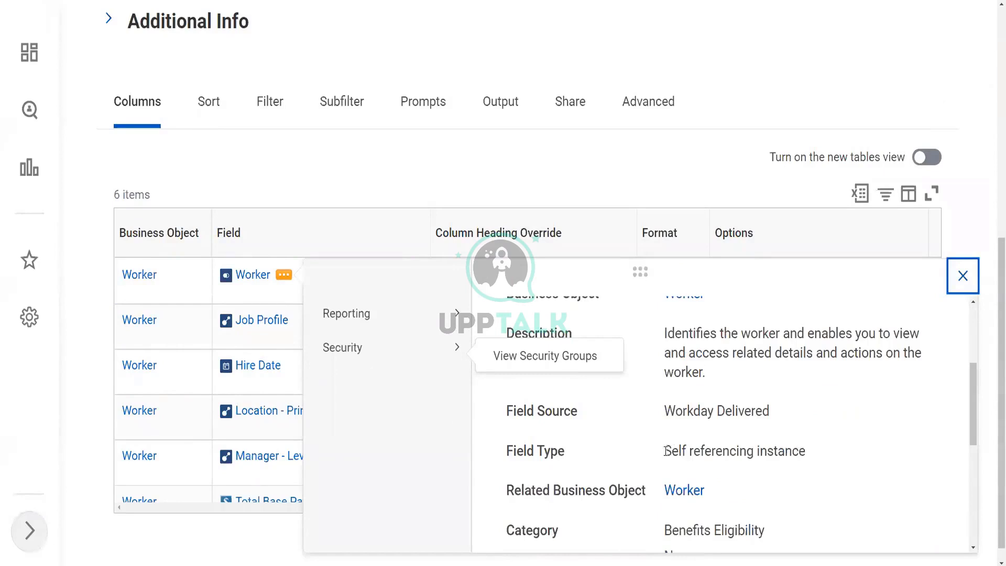
pyautogui.moveTo(666, 451); pyautogui.dragTo(809, 452)
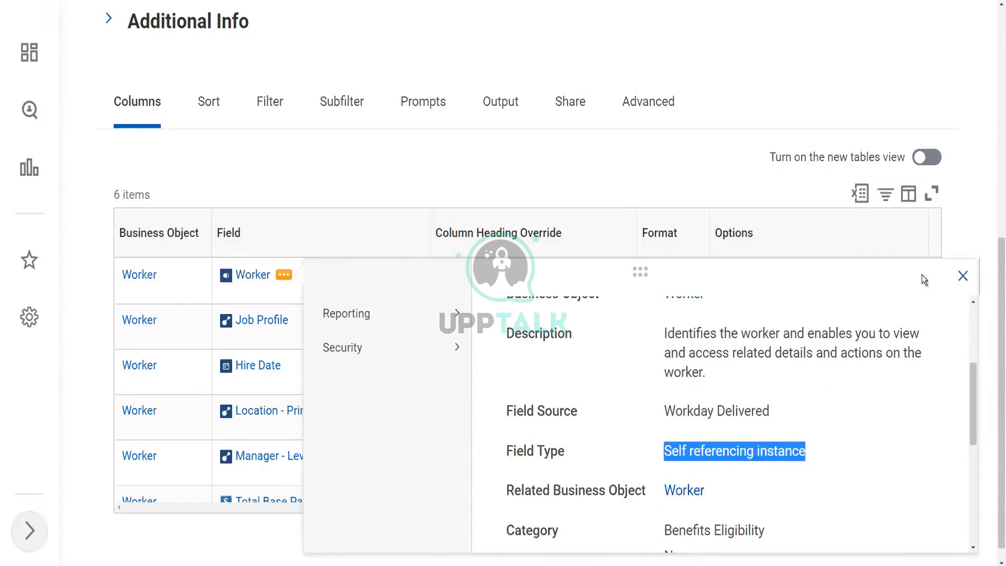
pyautogui.click(963, 276)
# Check the field type of the Job Profile field in its report field details and close them
pyautogui.moveTo(299, 328)
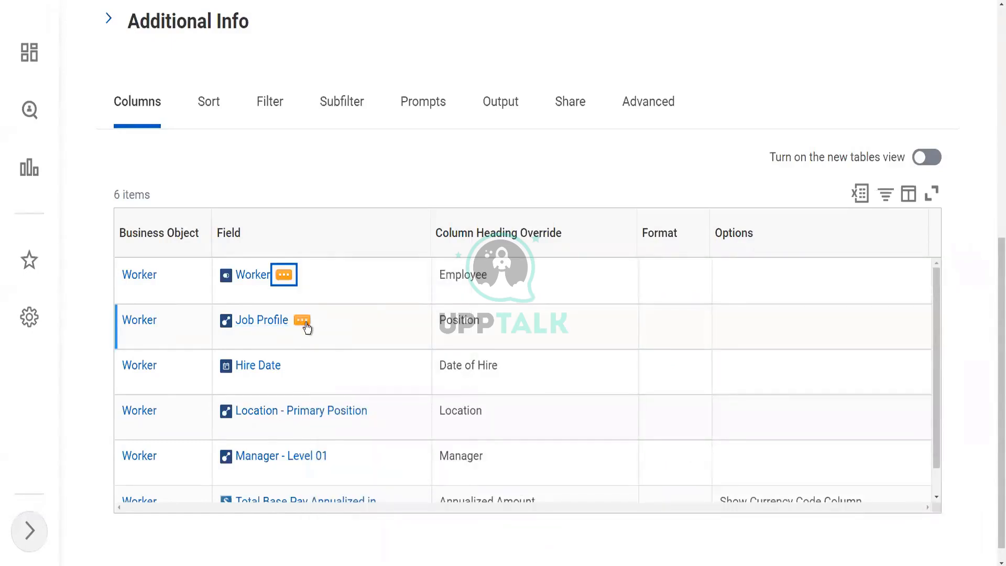
pyautogui.click(302, 322)
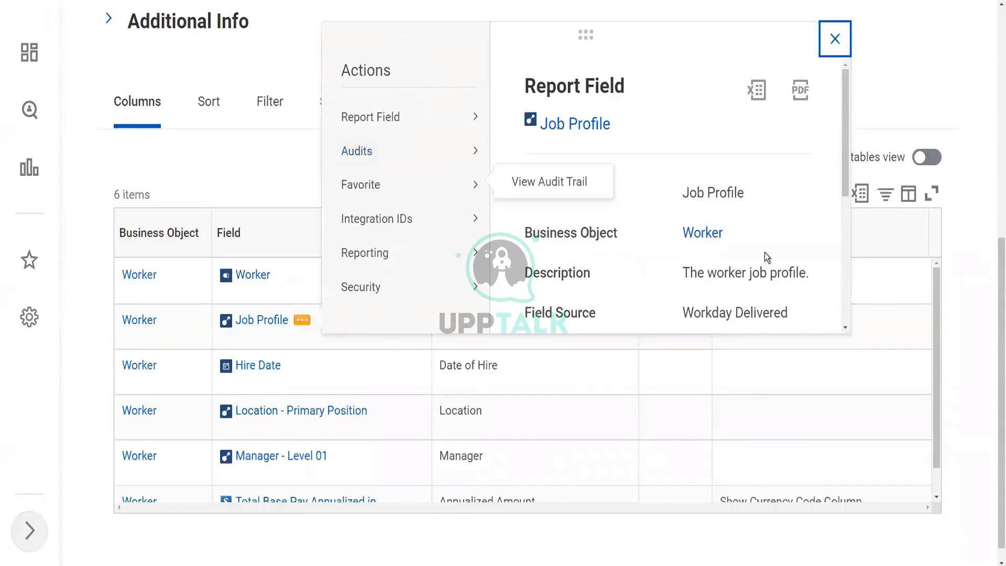
pyautogui.moveTo(845, 141); pyautogui.dragTo(848, 212)
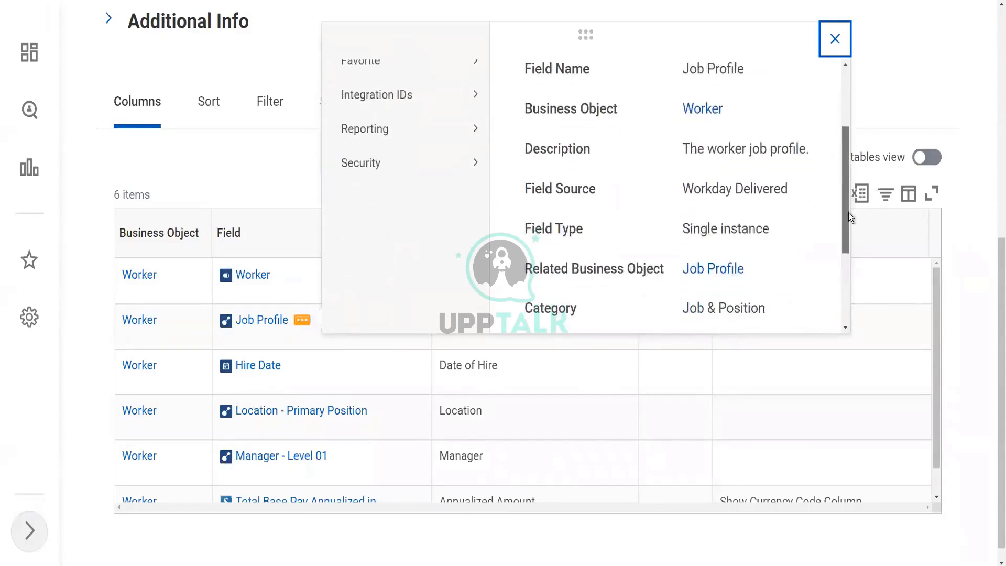
pyautogui.moveTo(683, 192); pyautogui.dragTo(776, 206)
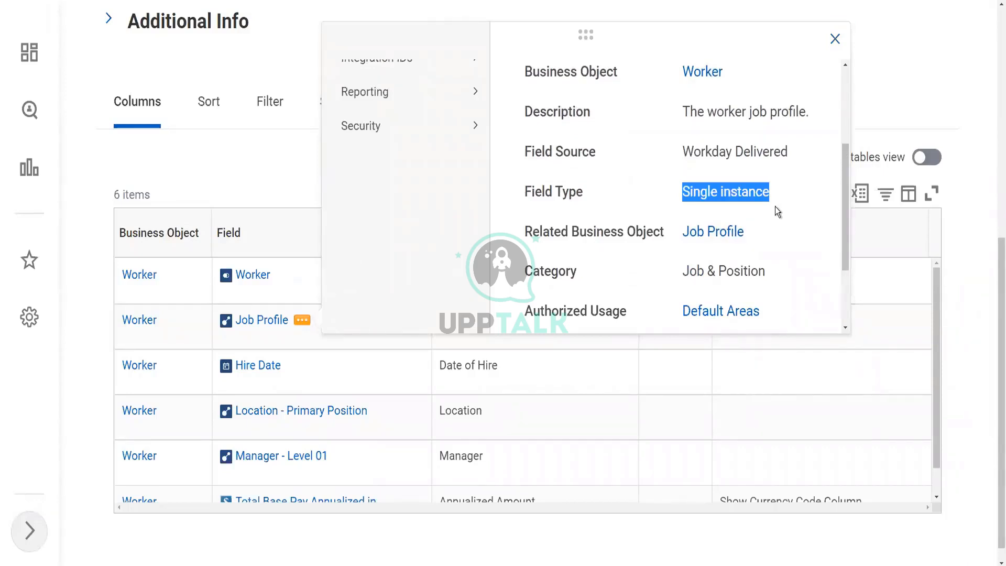
pyautogui.click(835, 40)
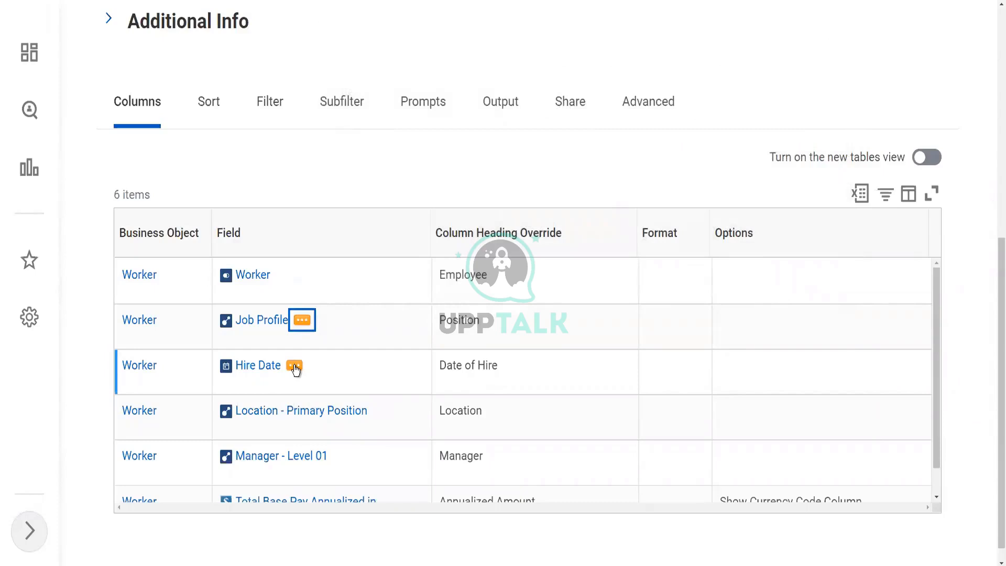
# View the Hire Date report field's details to examine its field type, and close them
pyautogui.click(295, 367)
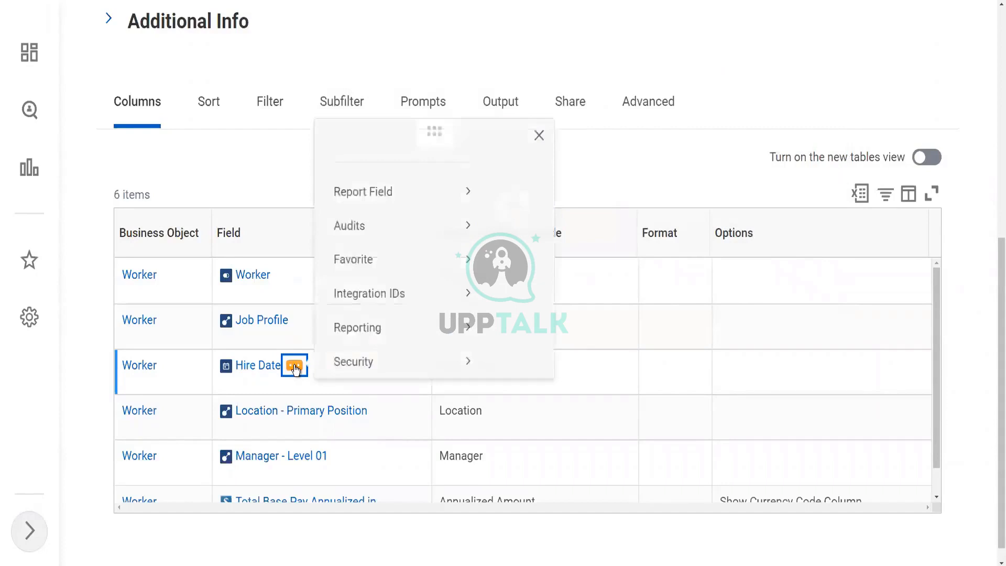
pyautogui.click(402, 195)
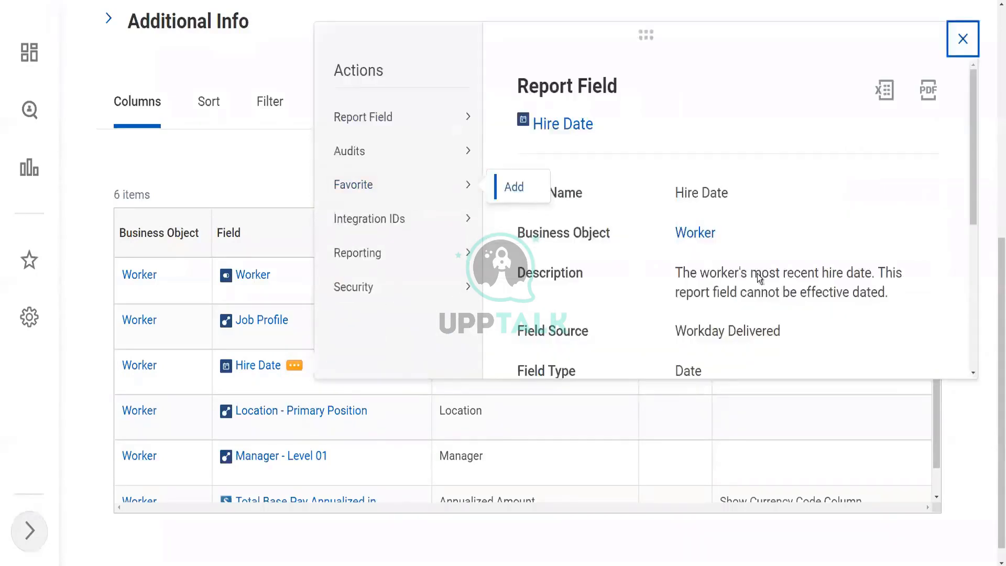
pyautogui.scroll(-2, 831, 286)
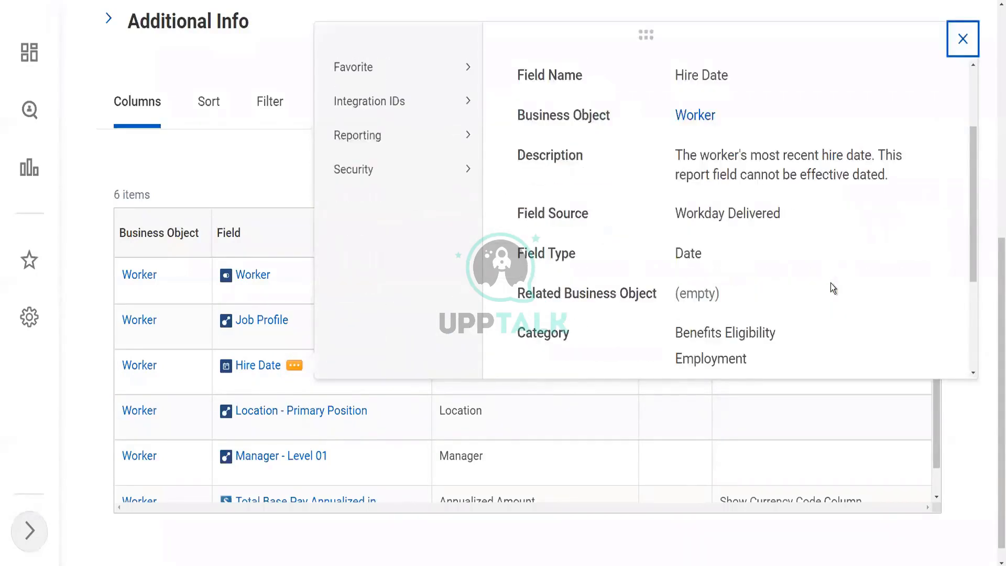
pyautogui.scroll(-1, 833, 288)
pyautogui.doubleClick(688, 196)
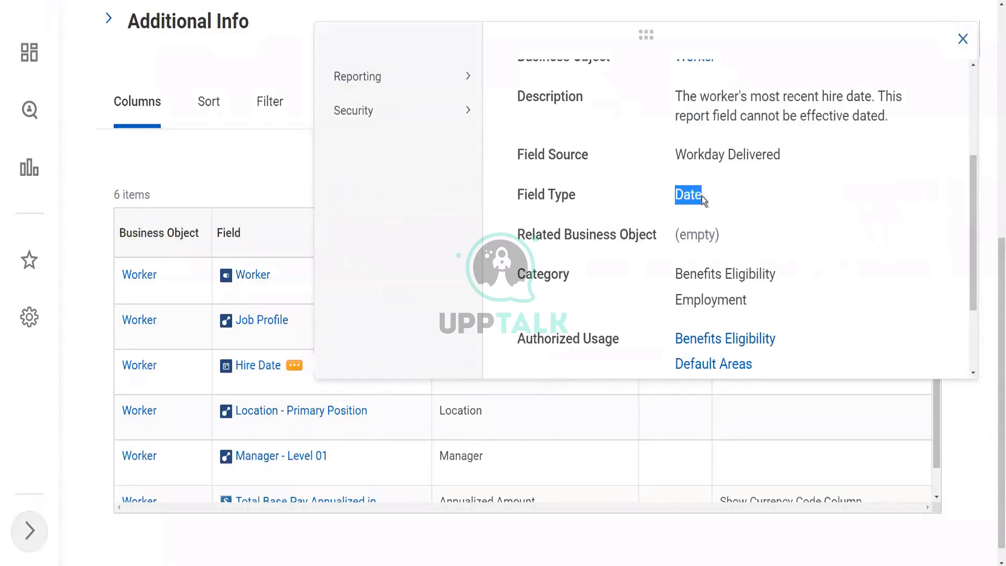
pyautogui.click(963, 40)
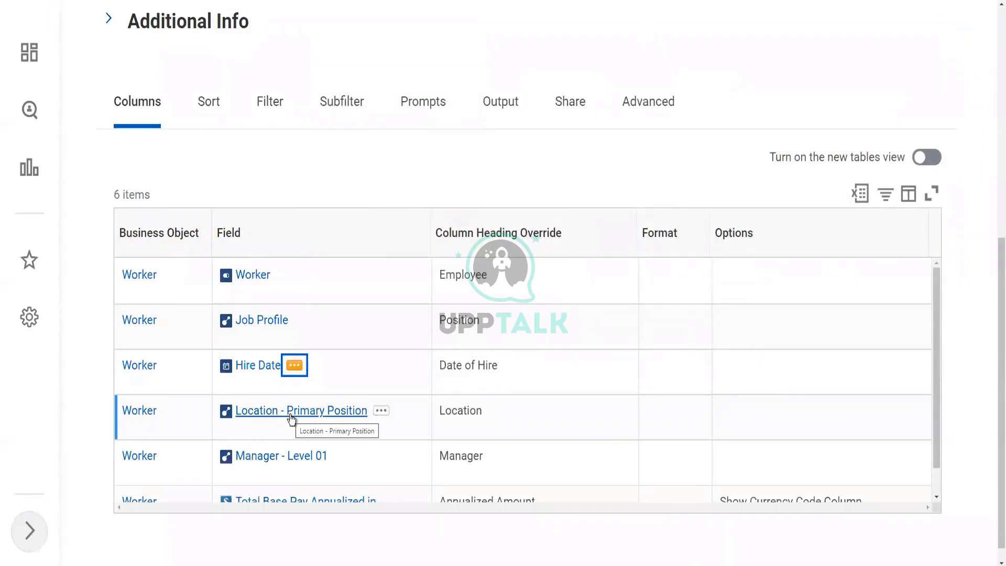
# Examine the field type of the Total Base Pay Annualized in Reporting Currency - Amount field and close its details
pyautogui.scroll(-1, 253, 414)
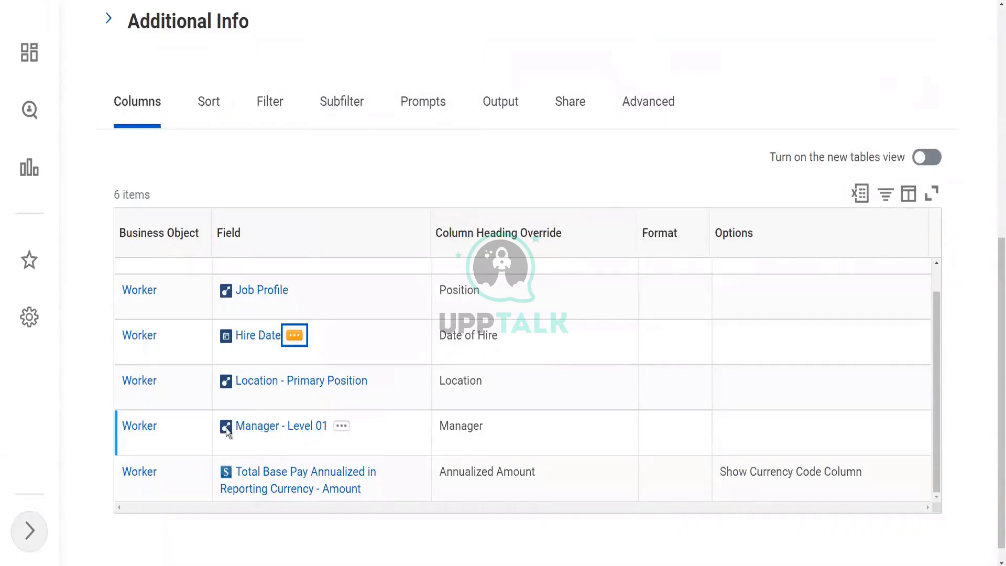
pyautogui.scroll(-1, 325, 420)
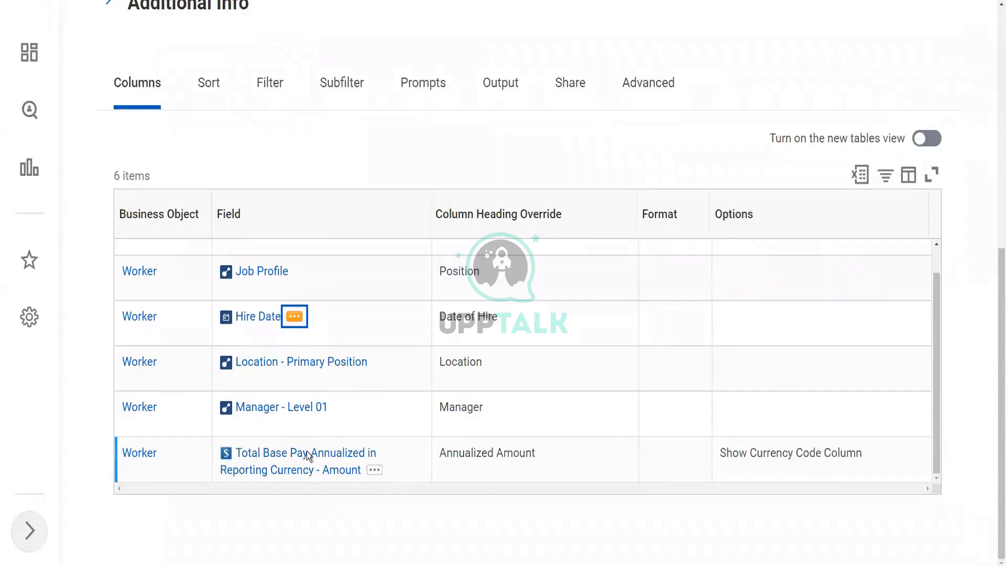
pyautogui.click(375, 470)
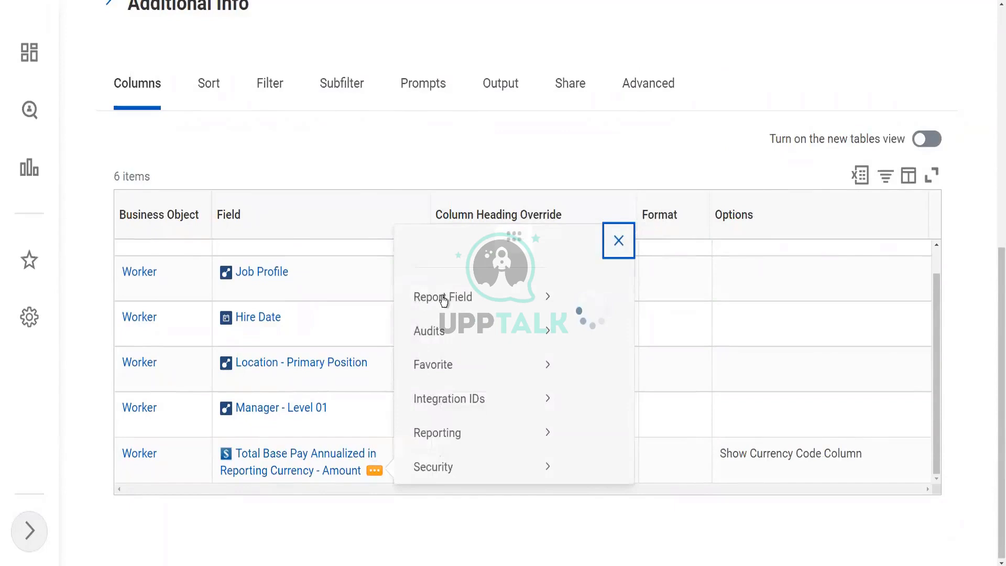
pyautogui.scroll(-5, 838, 236)
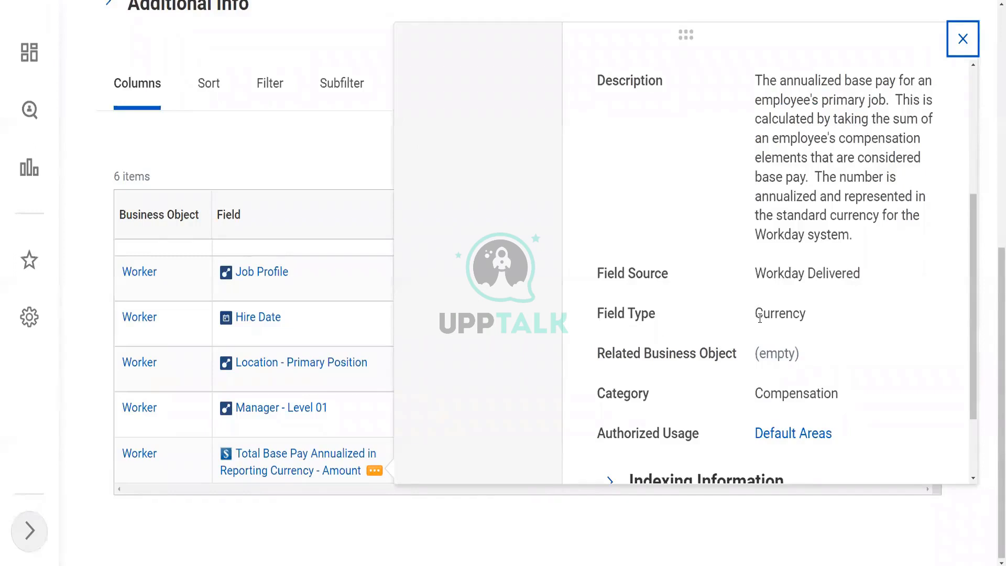
pyautogui.moveTo(760, 318); pyautogui.dragTo(830, 317)
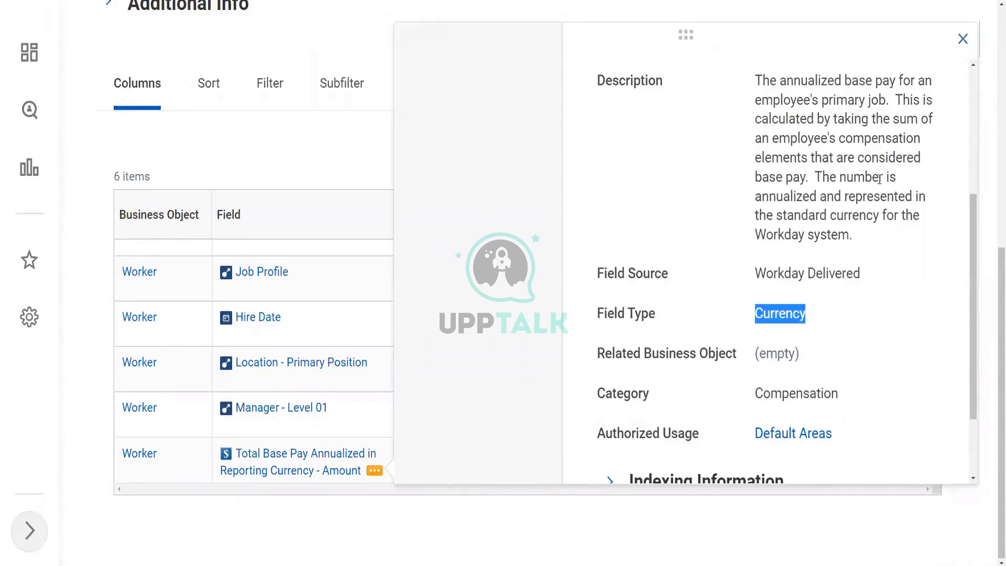
pyautogui.click(963, 41)
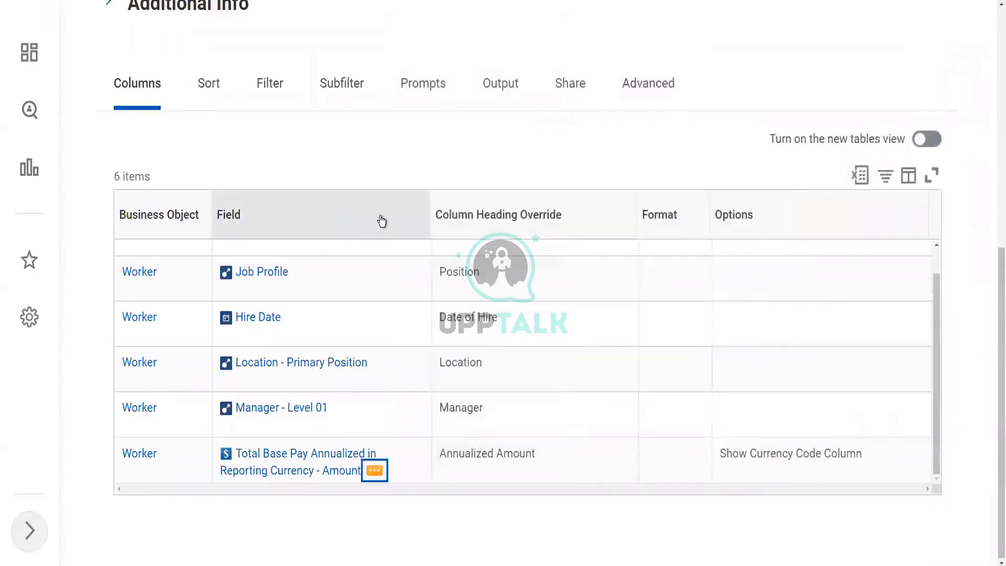
# Open the WW Base Pay Details custom report for editing
pyautogui.hotkey('ctrl', '+')
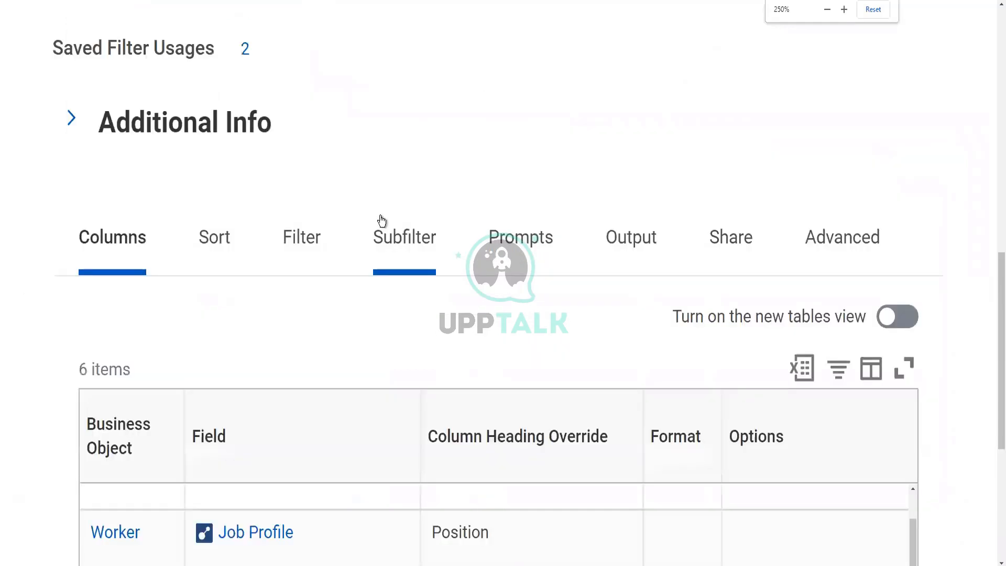
pyautogui.hotkey('ctrl', '-')
pyautogui.hotkey('ctrl', '-')
pyautogui.hotkey('ctrl', '-')
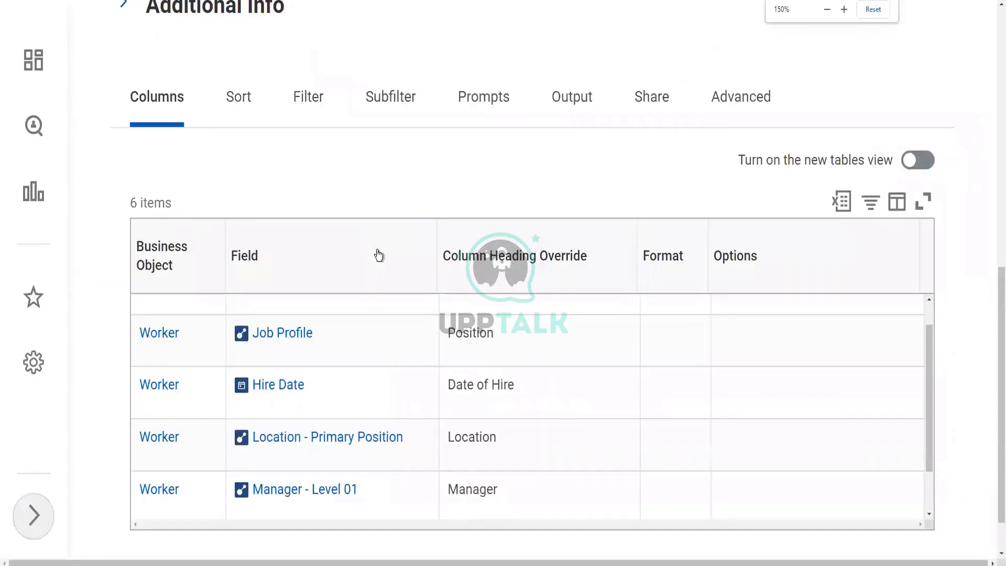
pyautogui.hotkey('ctrl', '-')
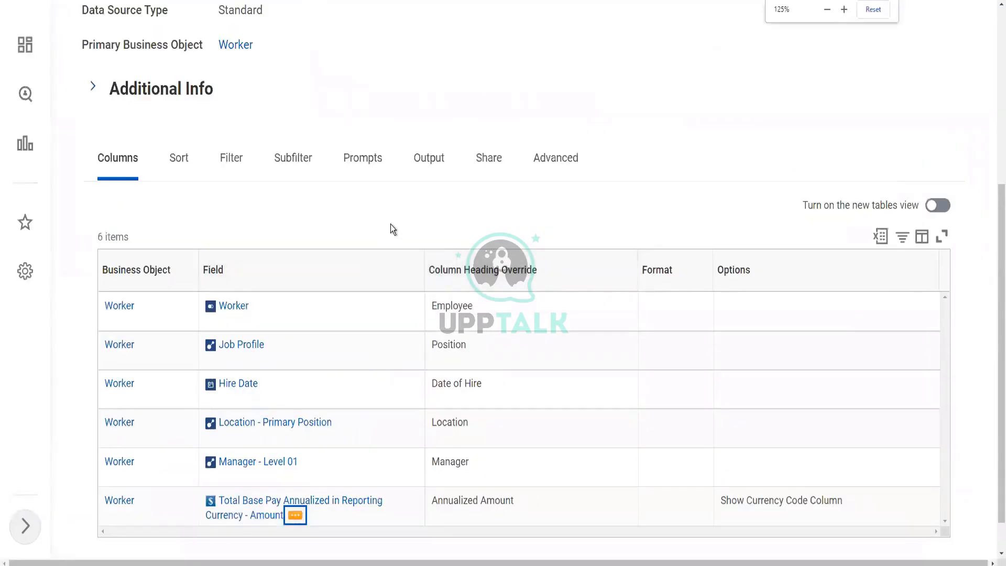
pyautogui.hotkey('ctrl', '-')
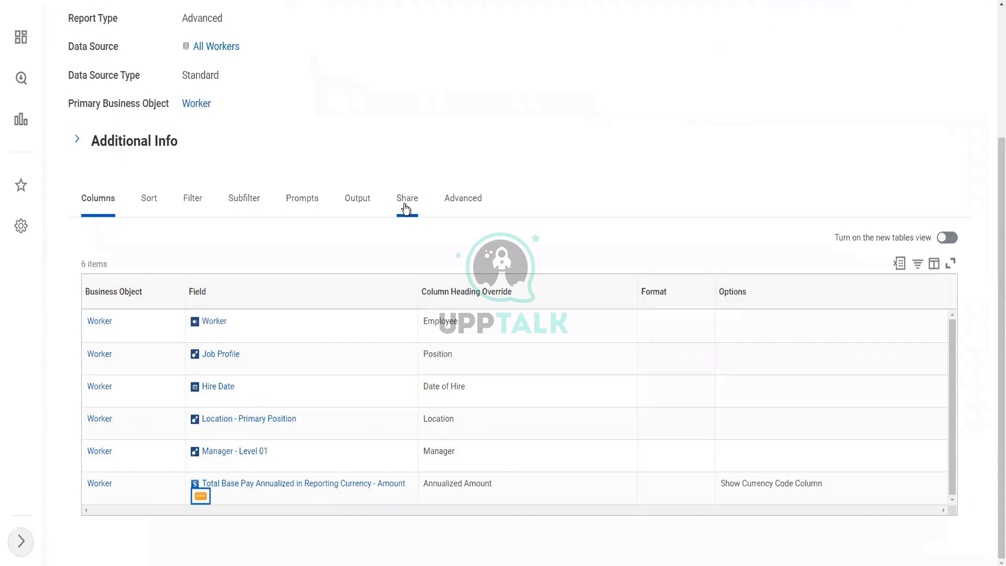
pyautogui.hotkey('ctrl', '-')
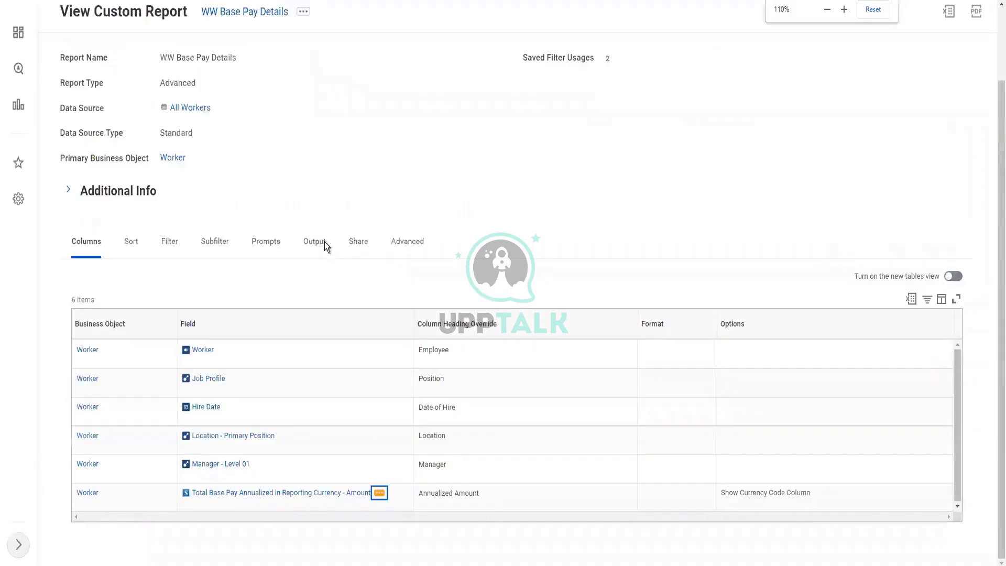
pyautogui.scroll(2, 275, 169)
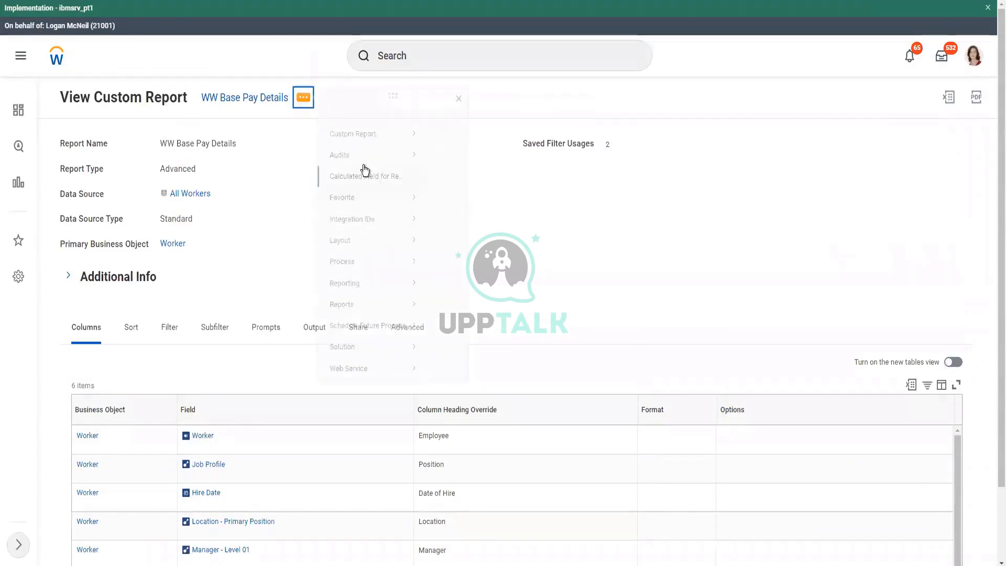
pyautogui.moveTo(359, 148)
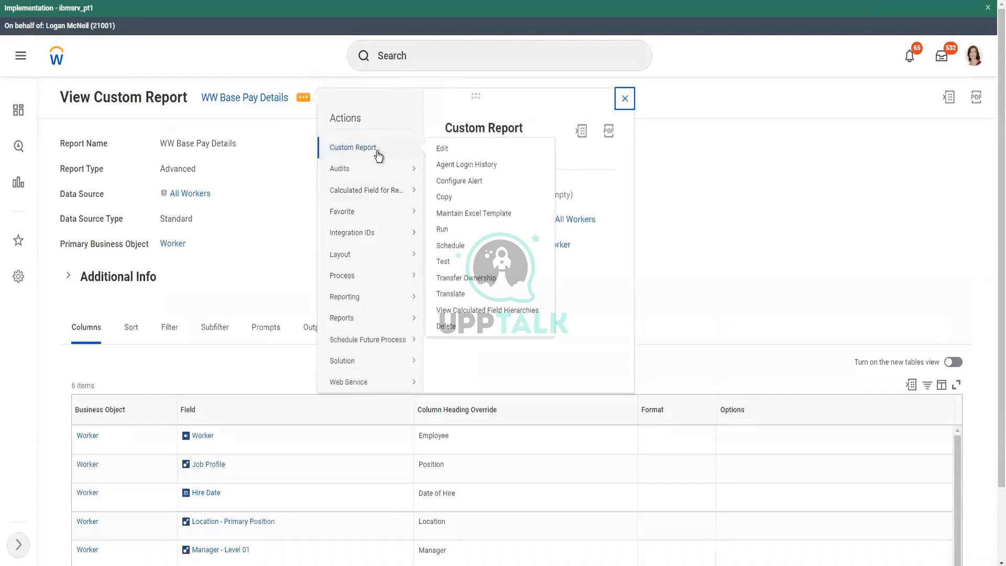
pyautogui.click(446, 151)
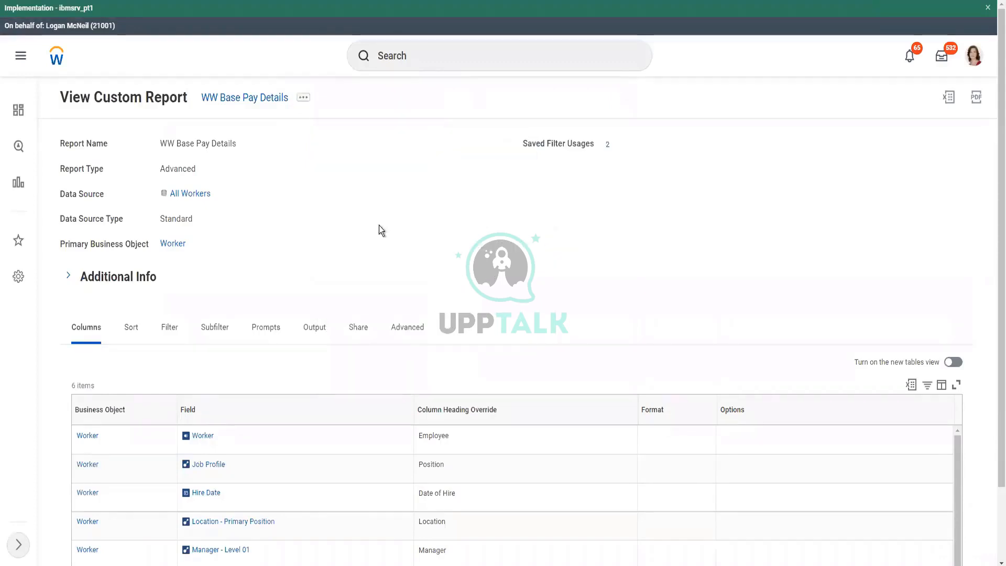
# Add a column row after the Total Base Pay Annualized field and set its Worker field to Is Active Employee
pyautogui.hotkey('ctrl', '+')
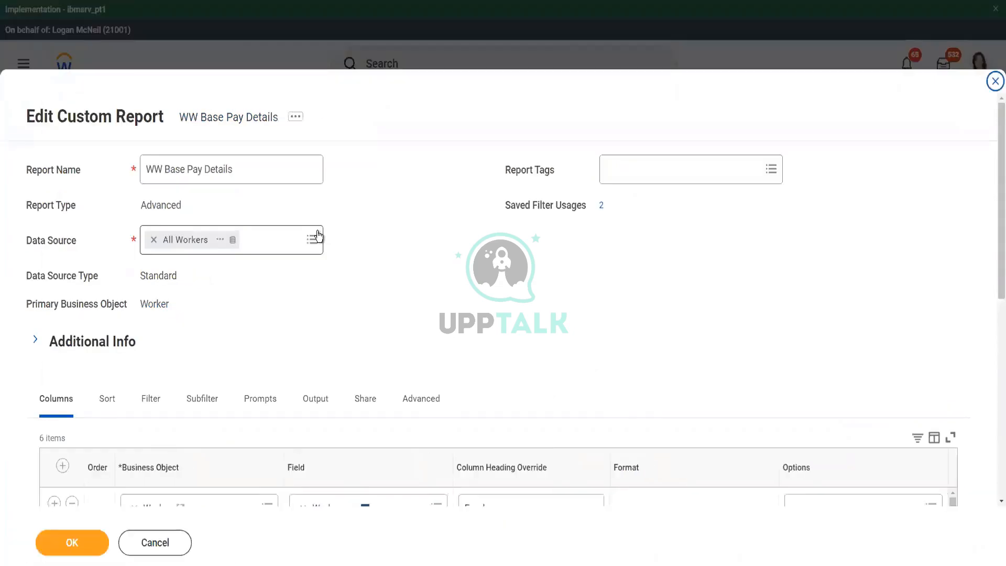
pyautogui.scroll(-1, 413, 231)
pyautogui.scroll(-5, 414, 235)
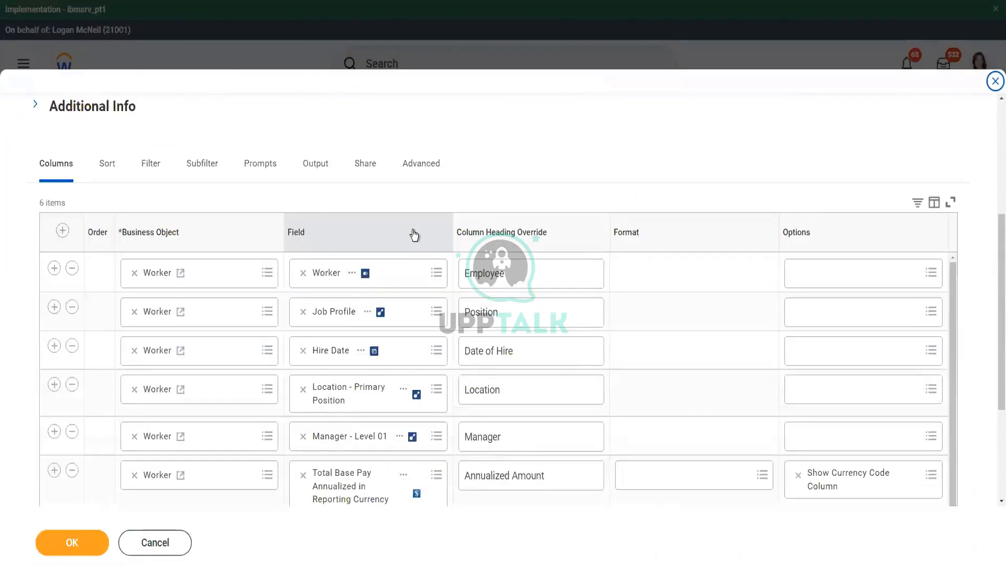
pyautogui.click(52, 353)
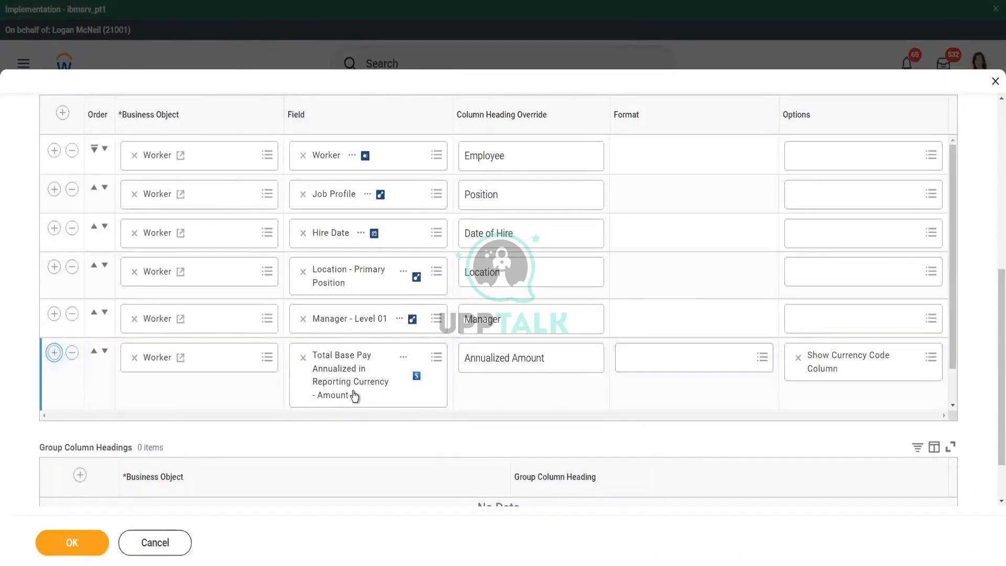
pyautogui.click(334, 396)
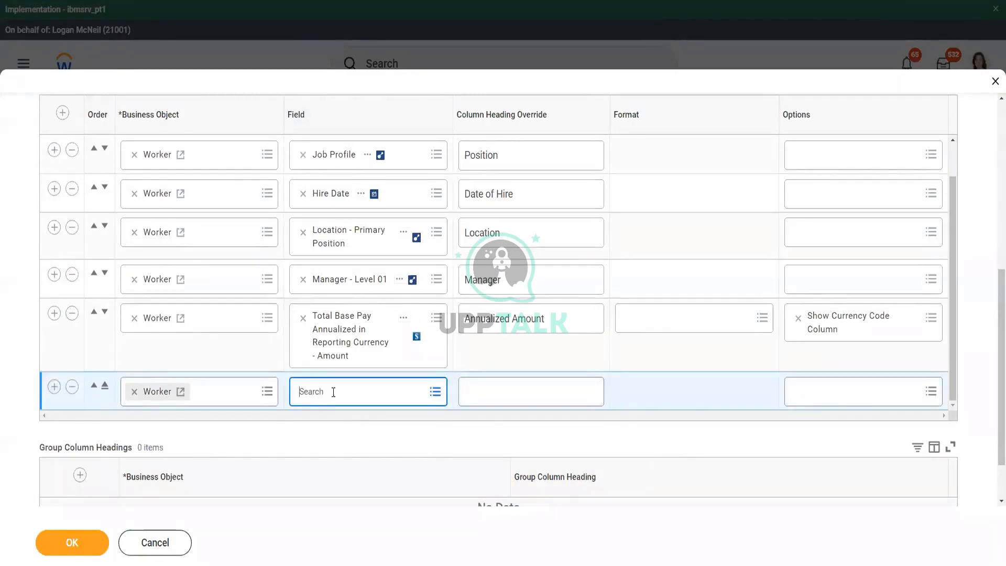
pyautogui.write('is active')
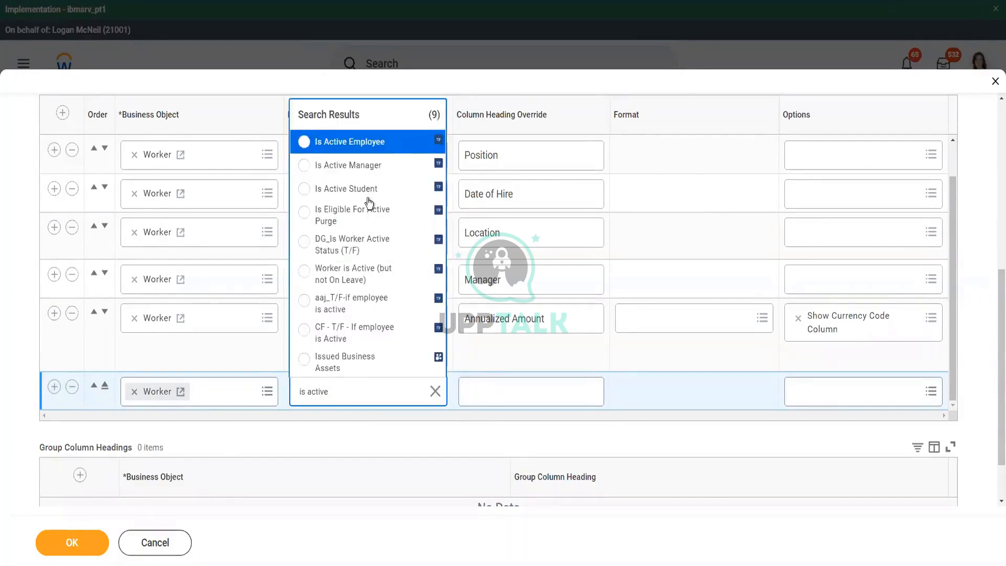
pyautogui.click(359, 149)
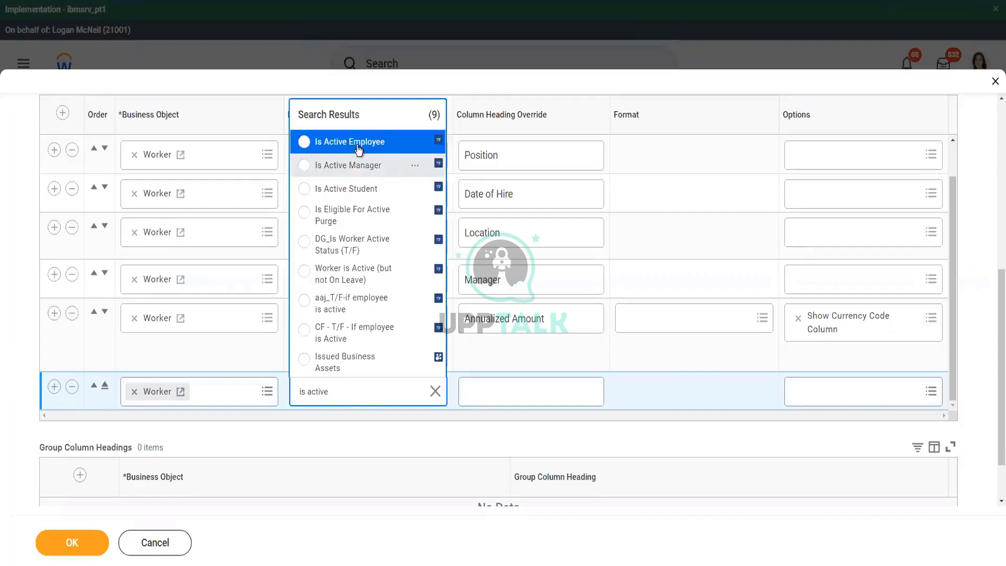
pyautogui.click(359, 145)
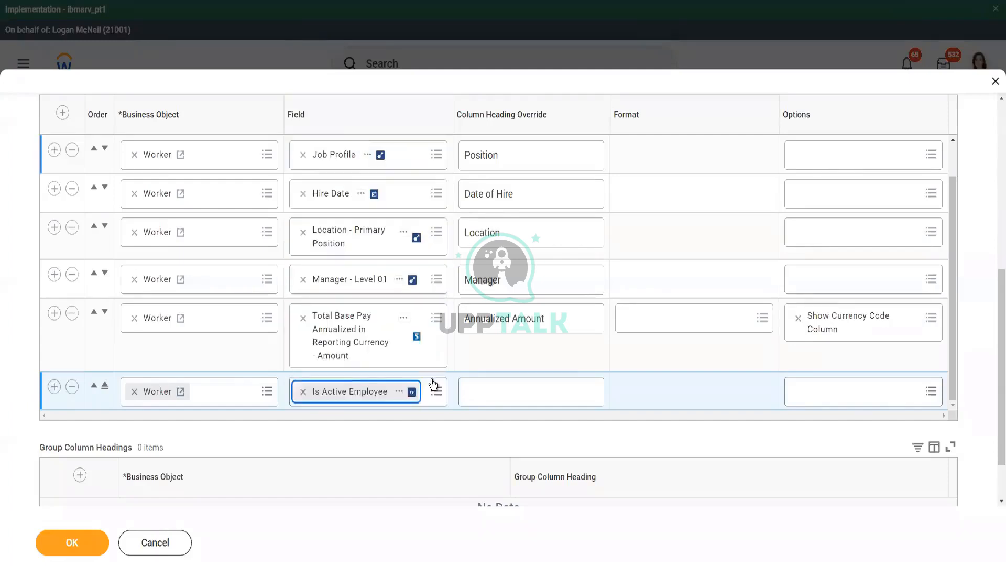
# View the Is Active Employee field's details to examine its field type, and close them
pyautogui.click(400, 397)
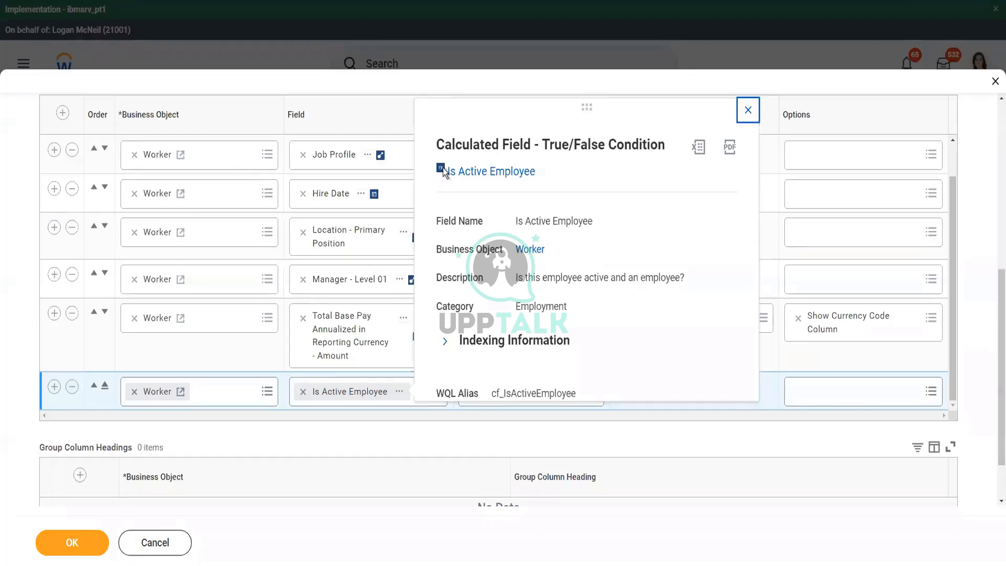
pyautogui.click(749, 111)
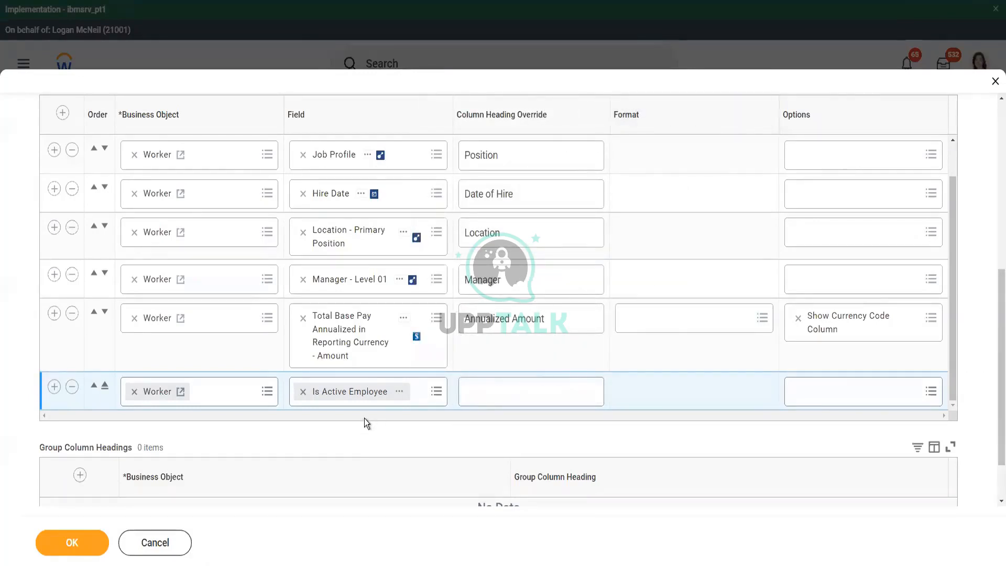
pyautogui.scroll(1, 365, 419)
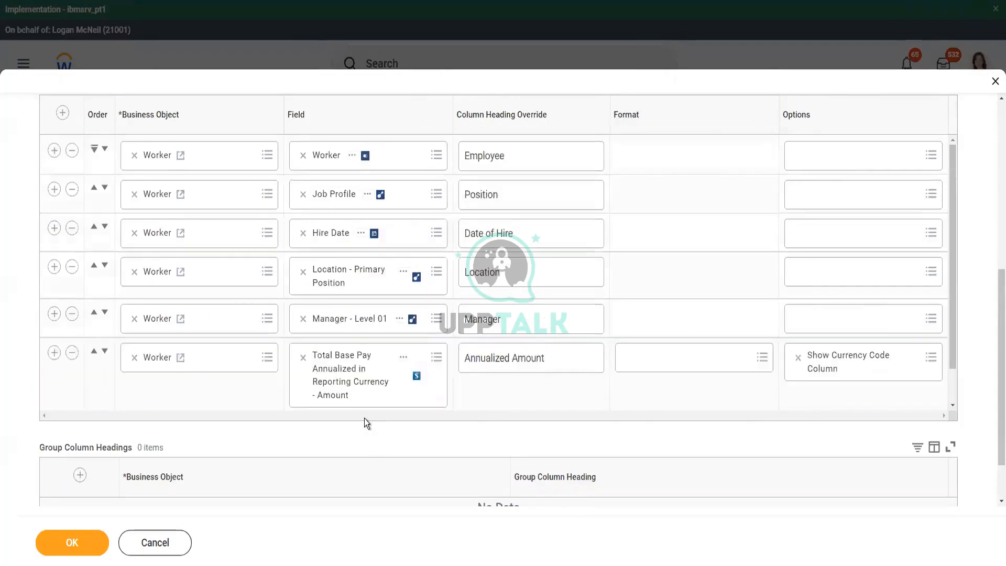
# Check the report's data source type and primary business object against the fields in its columns
pyautogui.scroll(8, 362, 262)
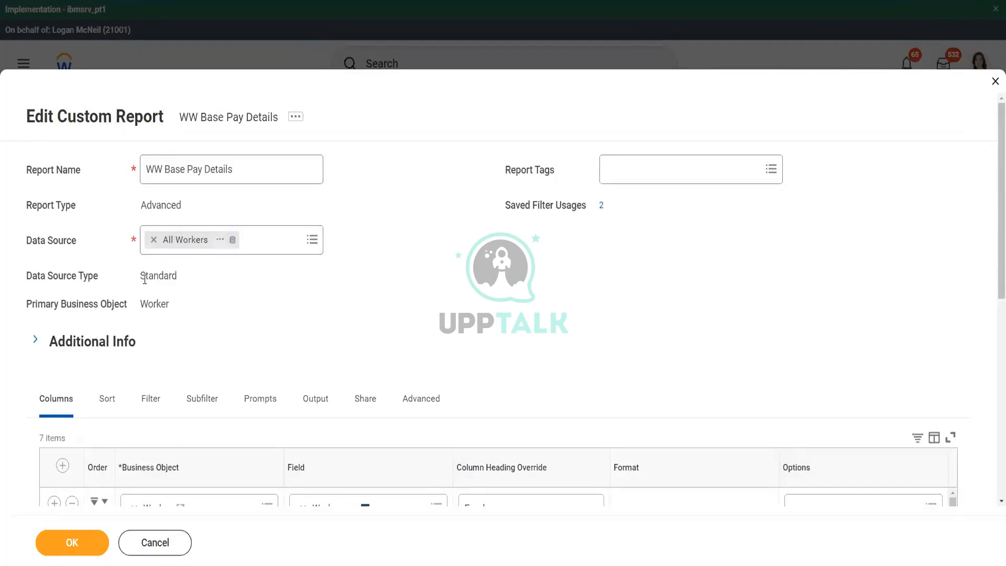
pyautogui.moveTo(142, 278); pyautogui.dragTo(179, 275)
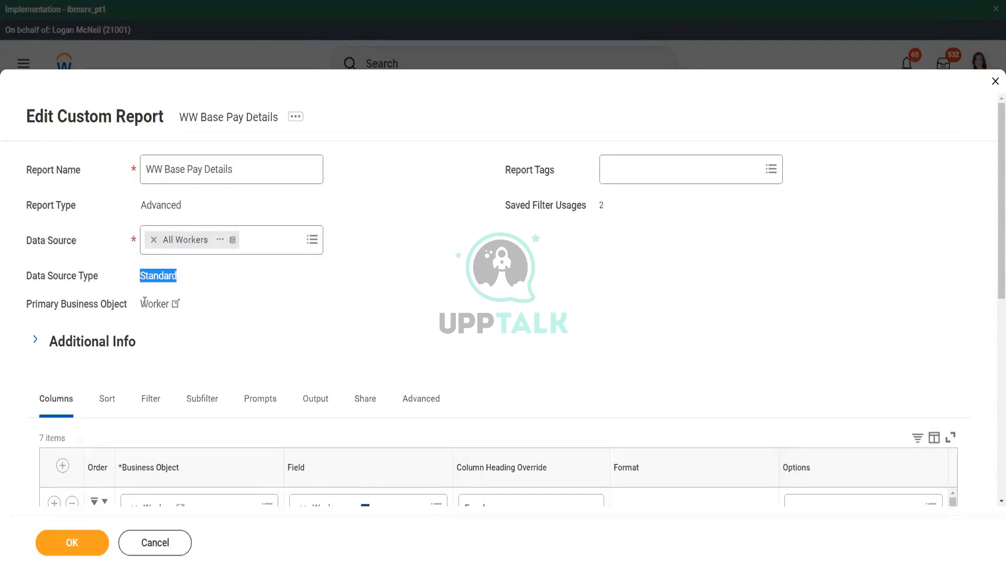
pyautogui.moveTo(141, 304); pyautogui.dragTo(173, 305)
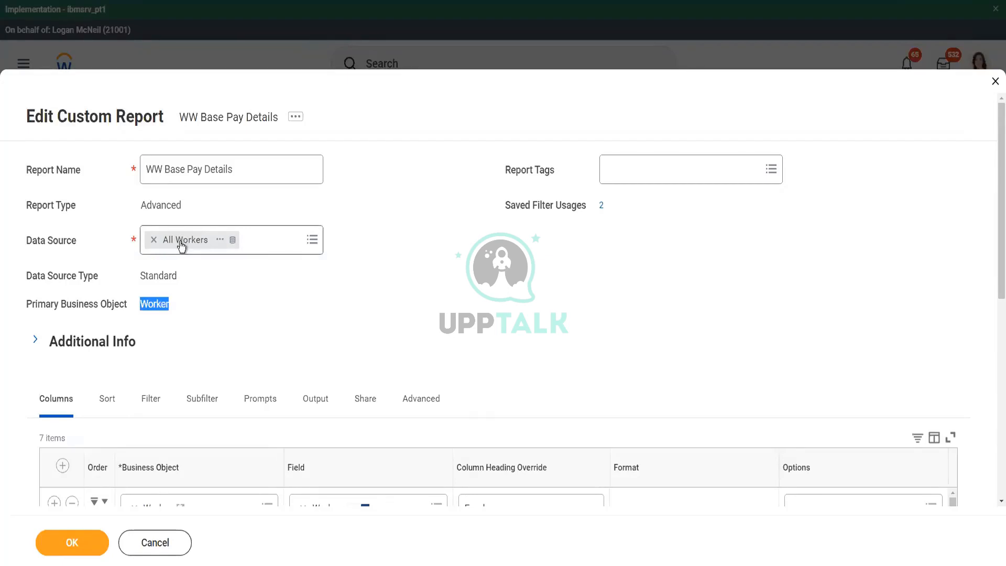
pyautogui.scroll(-4, 383, 282)
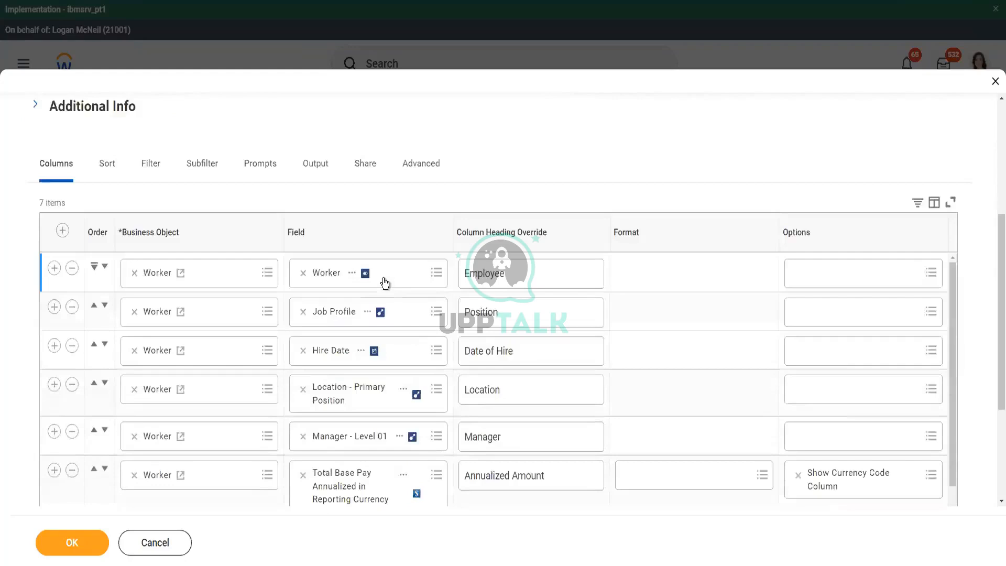
pyautogui.scroll(-3, 385, 283)
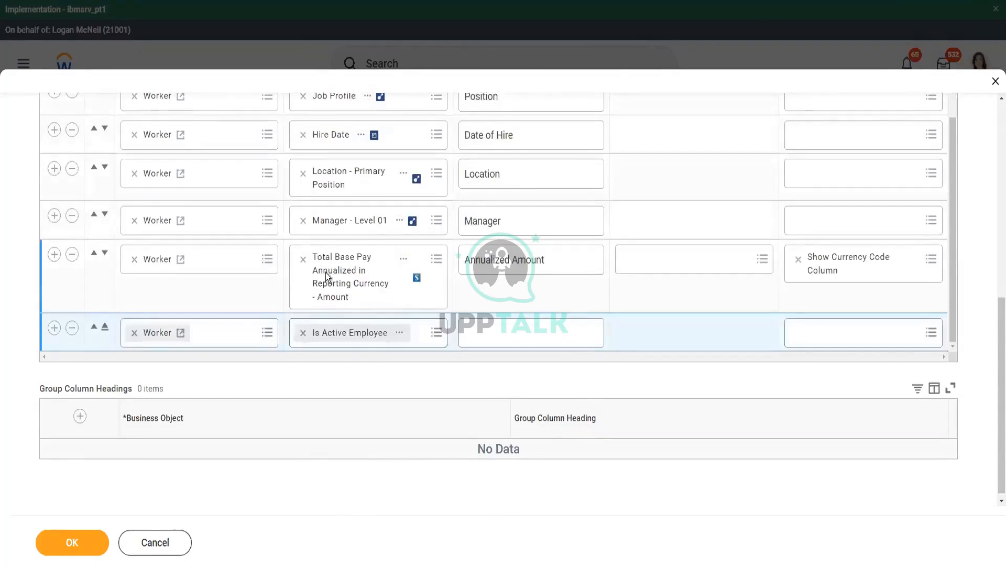
# Save the edited report and run it using the first saved manager filter
pyautogui.click(70, 543)
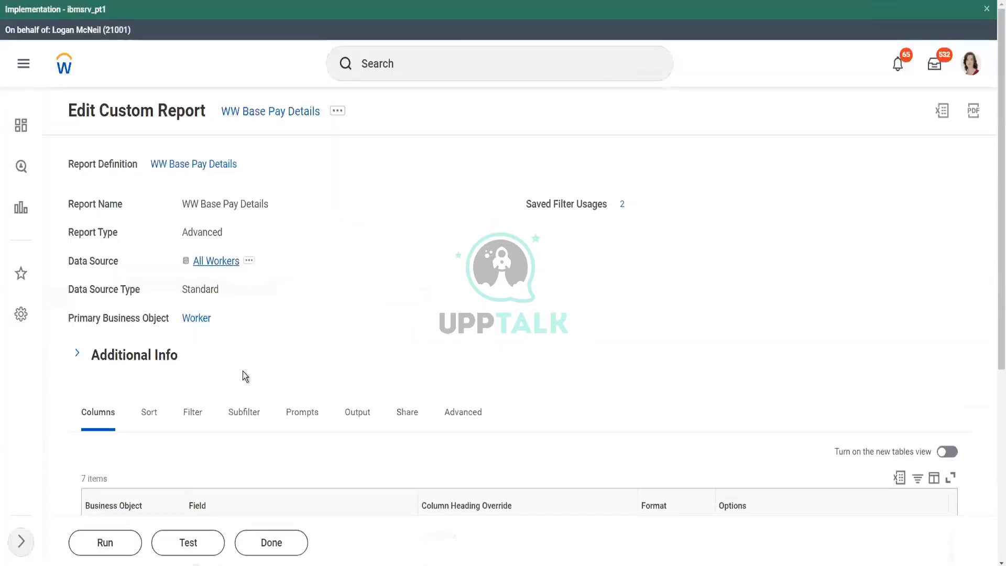
pyautogui.scroll(-4, 155, 466)
pyautogui.click(102, 551)
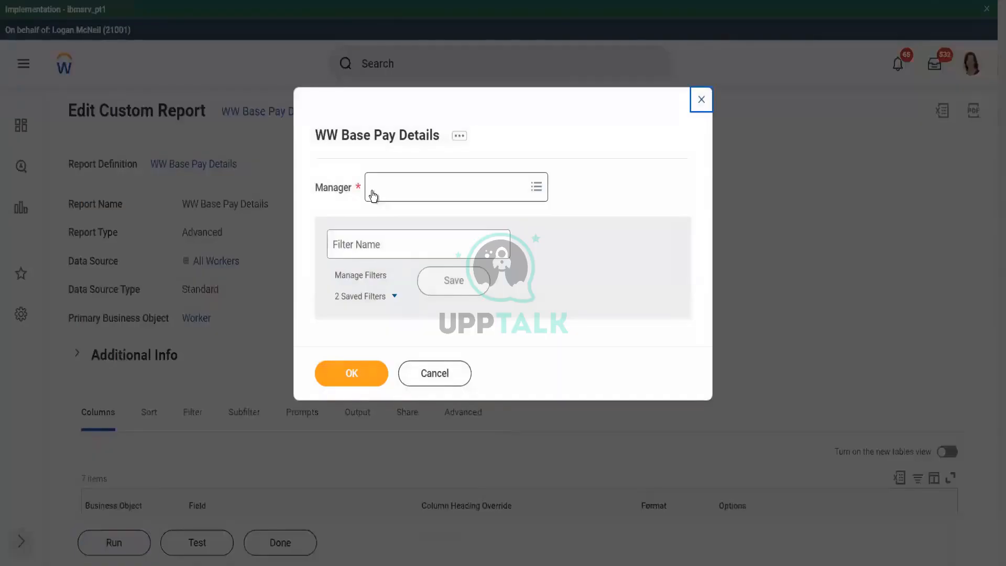
pyautogui.click(400, 195)
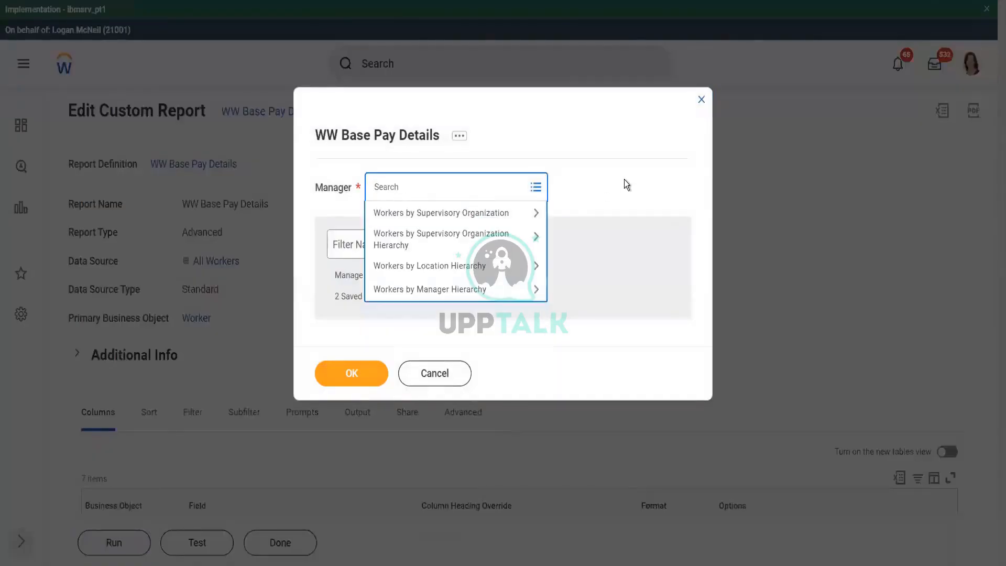
pyautogui.click(625, 181)
pyautogui.click(397, 298)
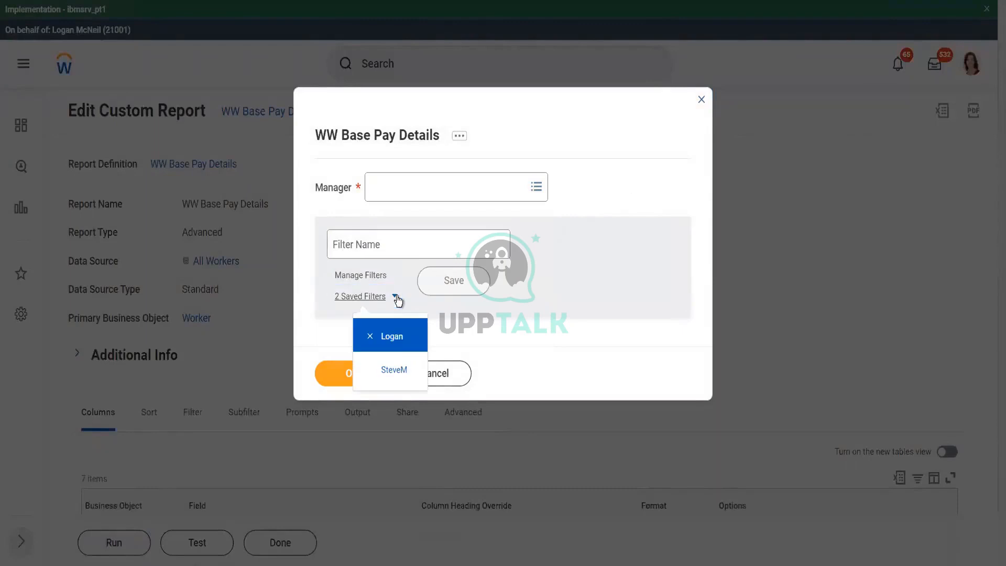
pyautogui.click(394, 344)
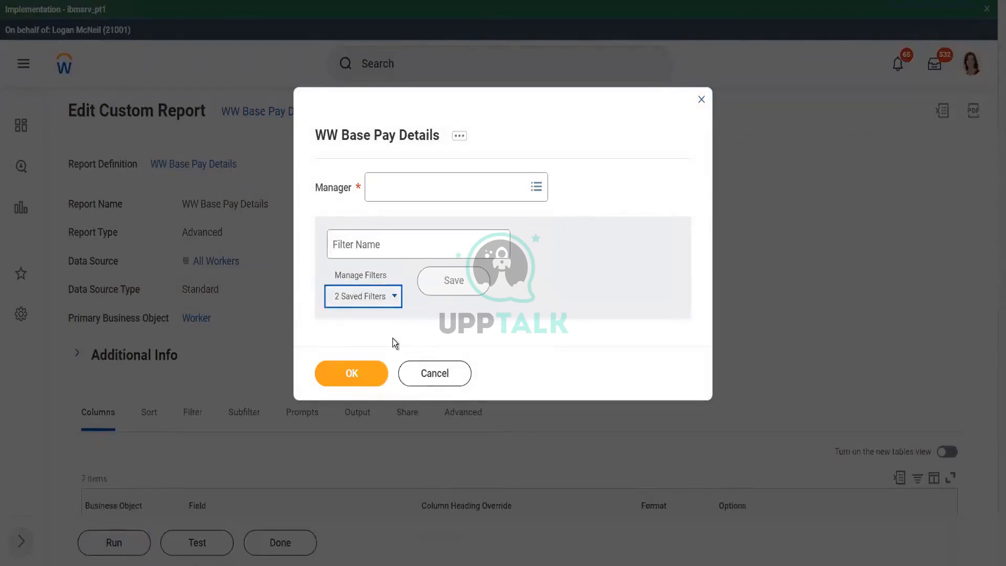
pyautogui.click(365, 376)
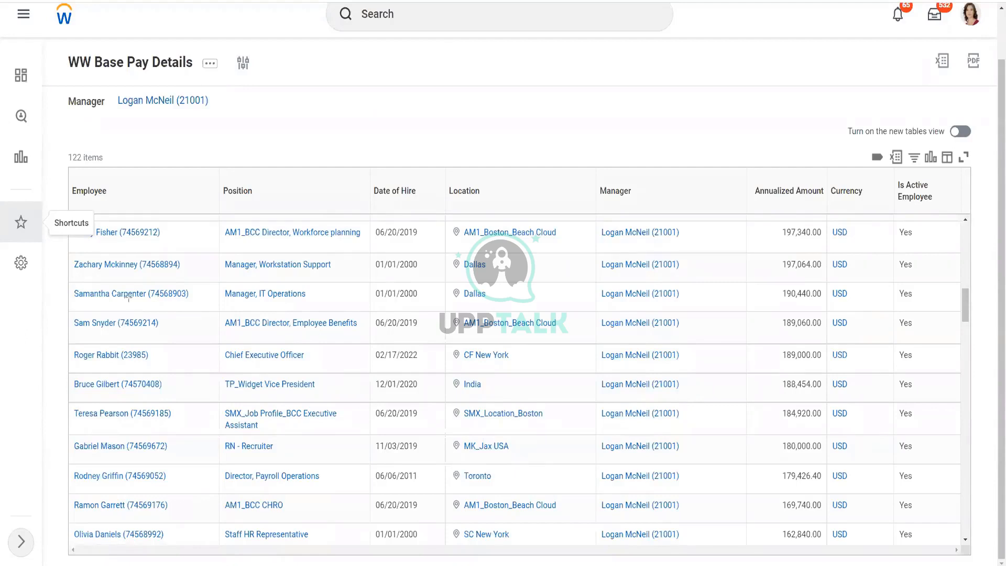
pyautogui.moveTo(215, 212)
pyautogui.mouseDown()
pyautogui.moveTo(321, 253)
pyautogui.moveTo(369, 254)
pyautogui.mouseUp()
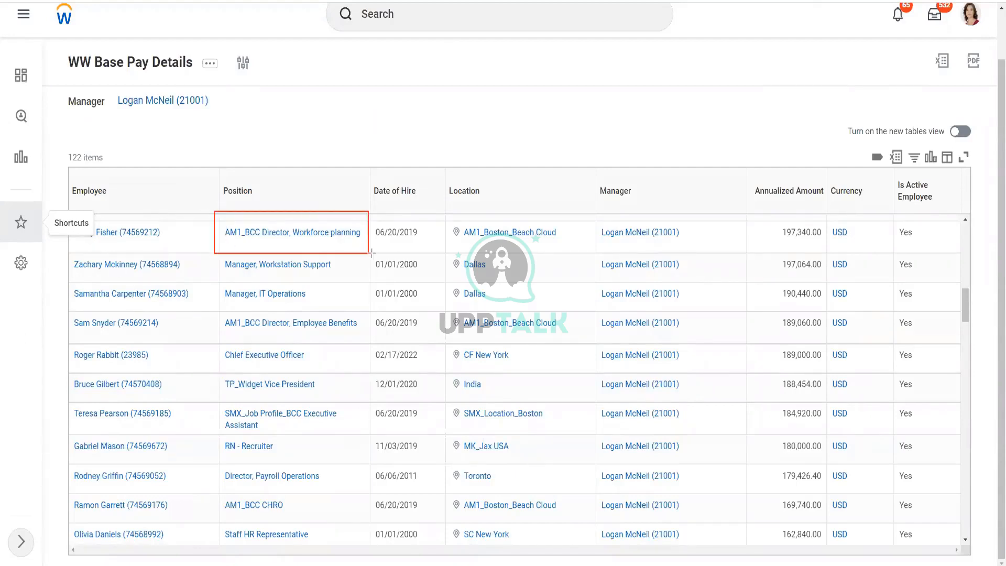
pyautogui.moveTo(444, 215); pyautogui.dragTo(567, 251)
pyautogui.moveTo(595, 214); pyautogui.dragTo(701, 248)
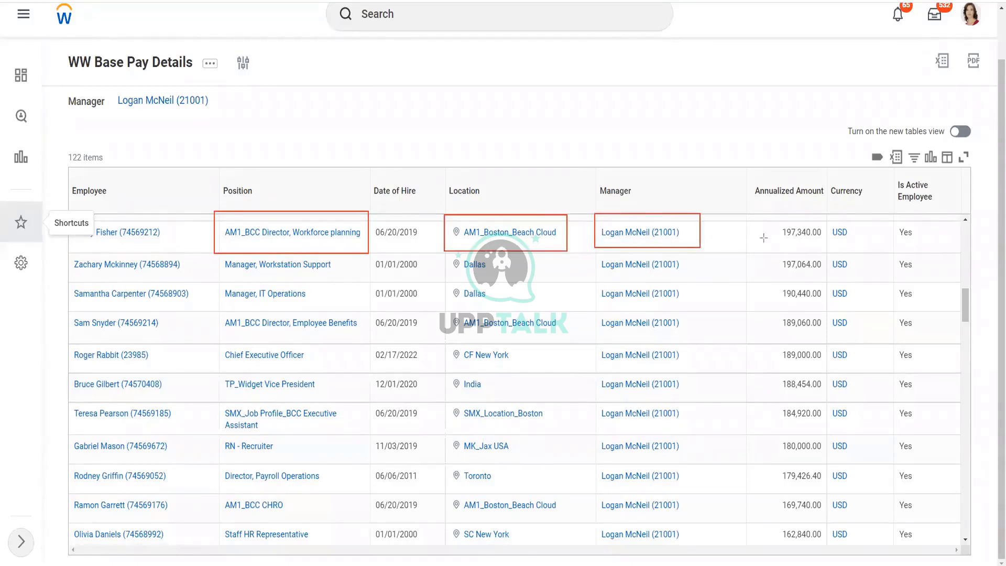
pyautogui.moveTo(71, 250)
pyautogui.mouseDown()
pyautogui.moveTo(172, 282)
pyautogui.moveTo(196, 276)
pyautogui.mouseUp()
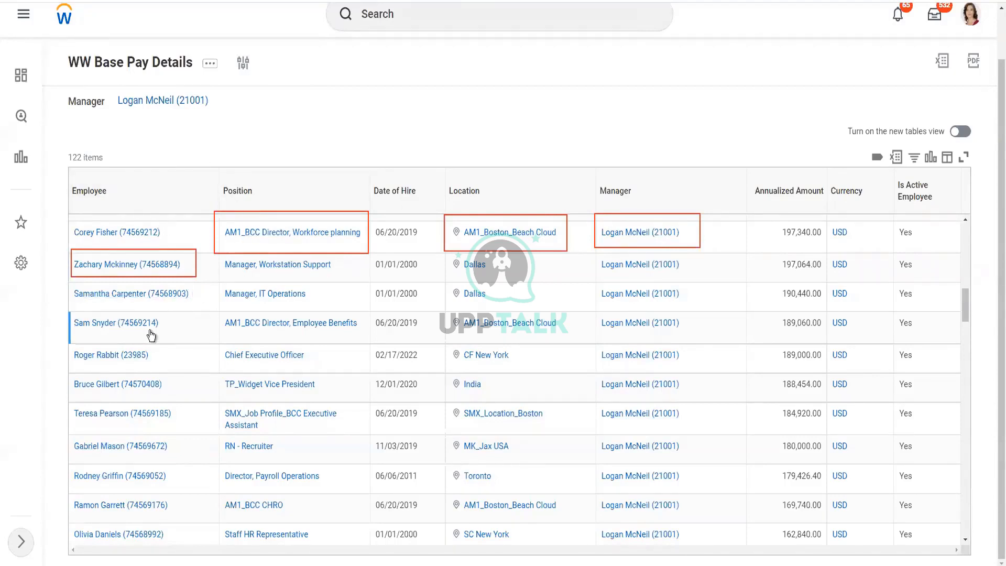
# View the related actions and worker details of an employee in the report output, and close them
pyautogui.click(198, 295)
pyautogui.click(199, 295)
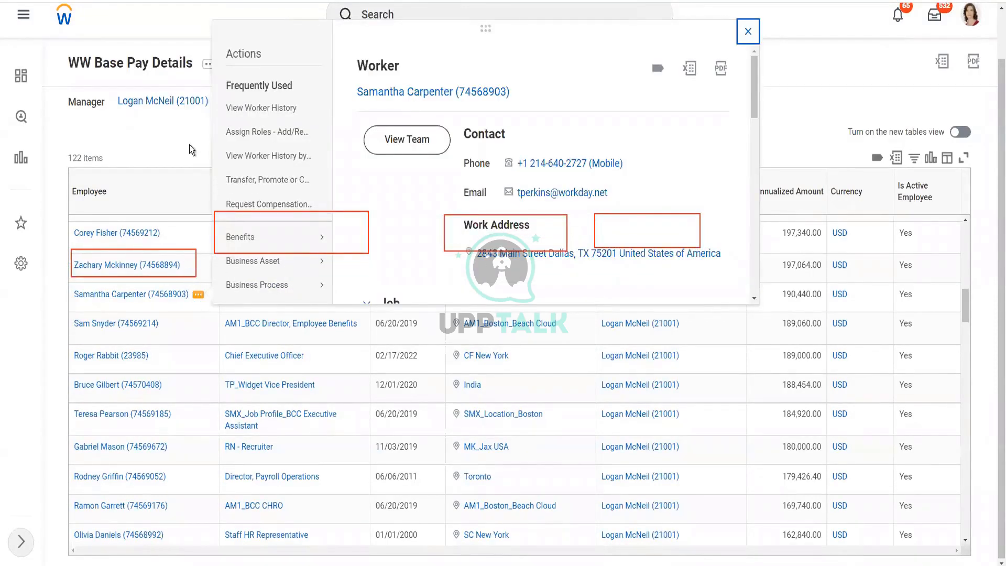
pyautogui.click(174, 140)
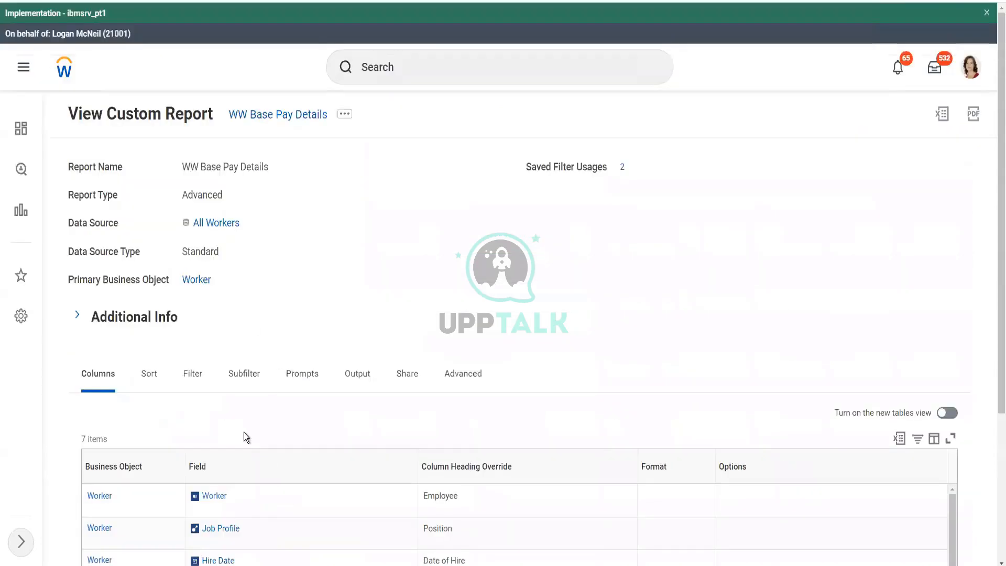
# Reopen the WW Base Pay Details custom report definition for editing
pyautogui.scroll(-2, 262, 419)
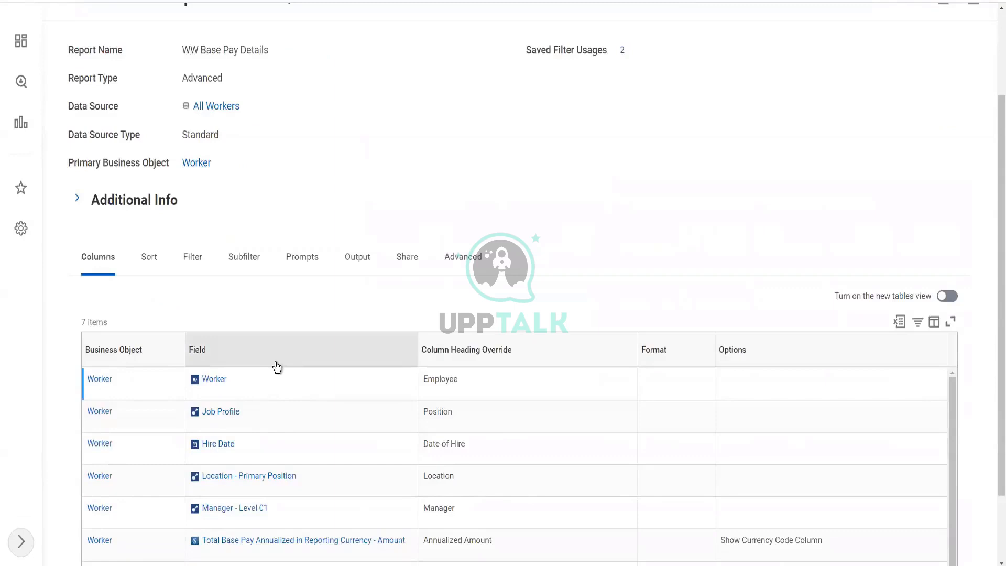
pyautogui.scroll(1, 307, 240)
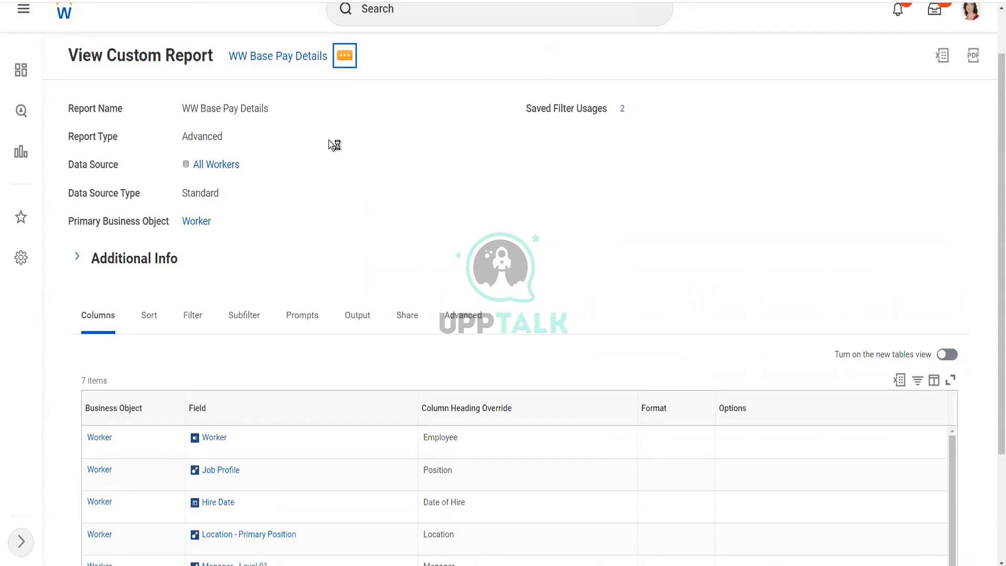
pyautogui.moveTo(412, 117)
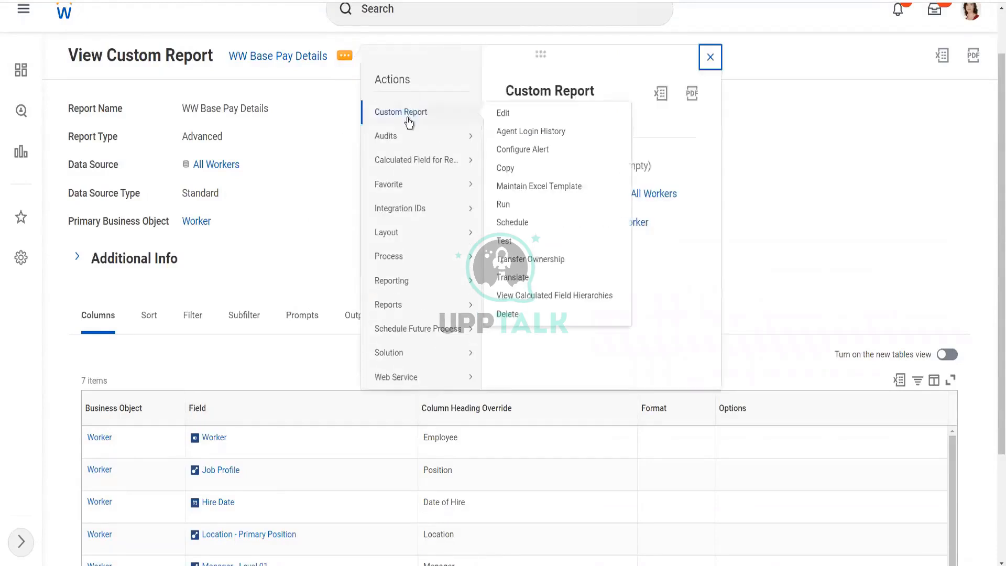
pyautogui.click(502, 114)
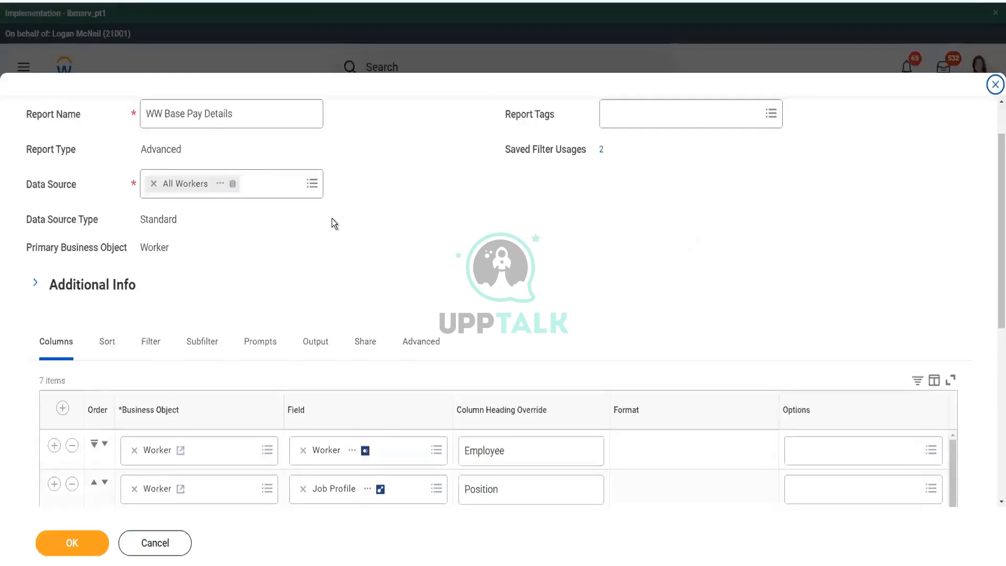
# Add a Worker column with the Full Legal Name field directly below the Employee column's row, and save the report definition
pyautogui.scroll(-3, 338, 251)
pyautogui.click(54, 270)
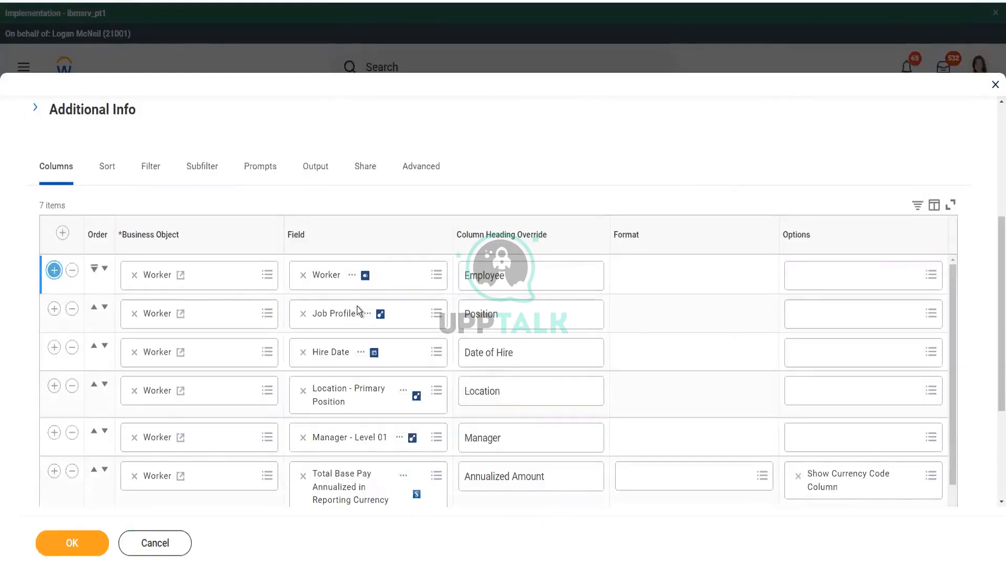
pyautogui.click(332, 319)
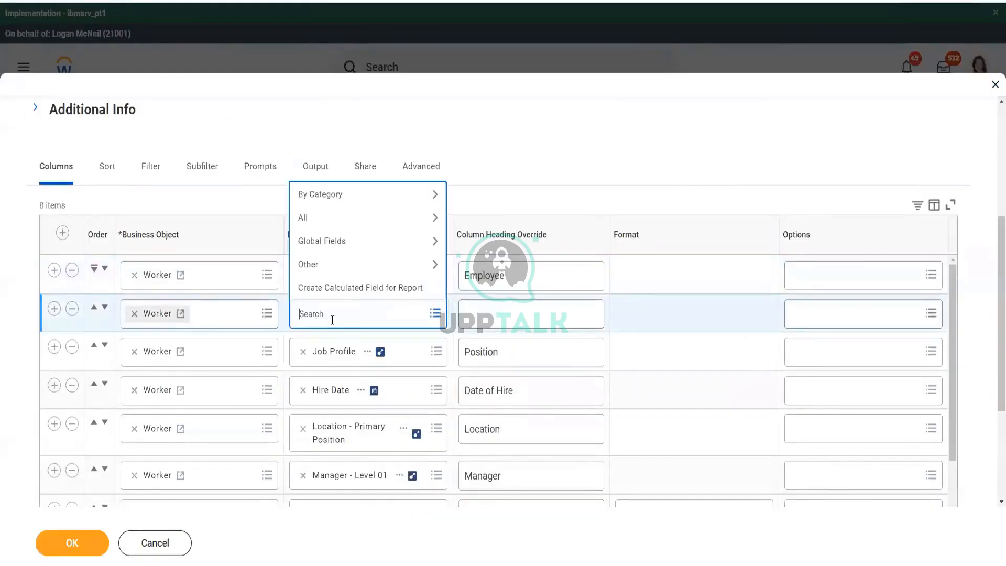
pyautogui.write('legal name')
pyautogui.press('Return')
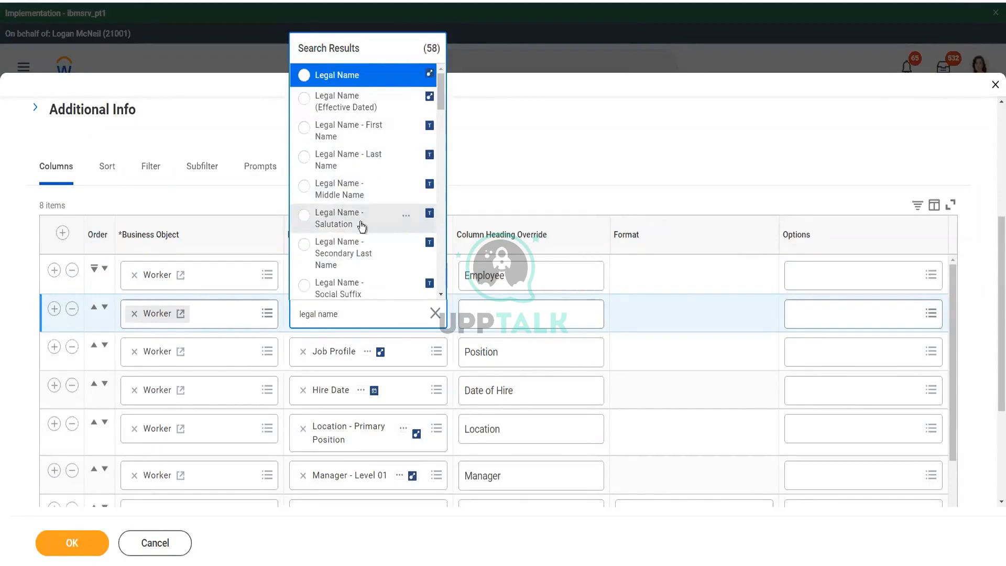
pyautogui.scroll(-2, 363, 260)
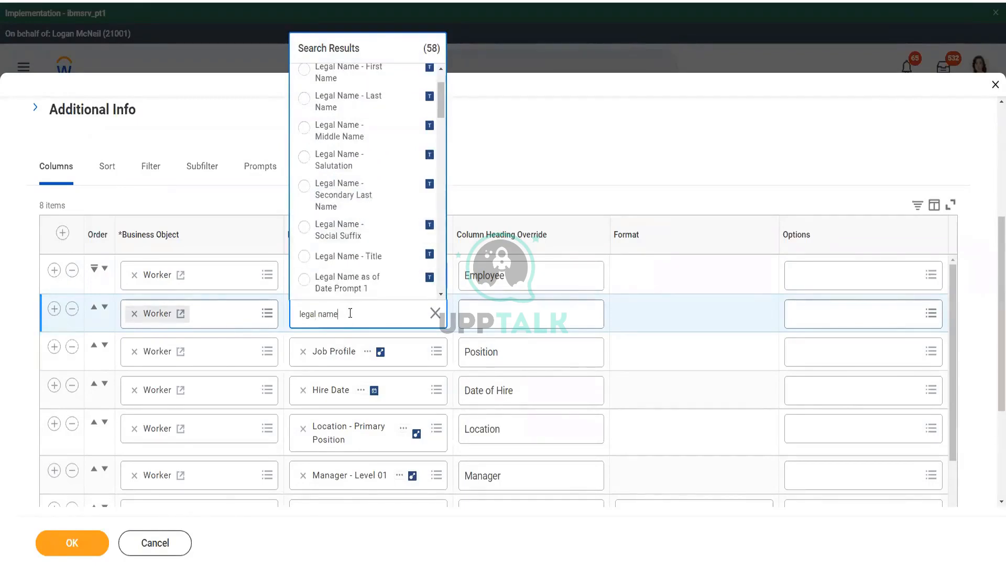
pyautogui.write('full')
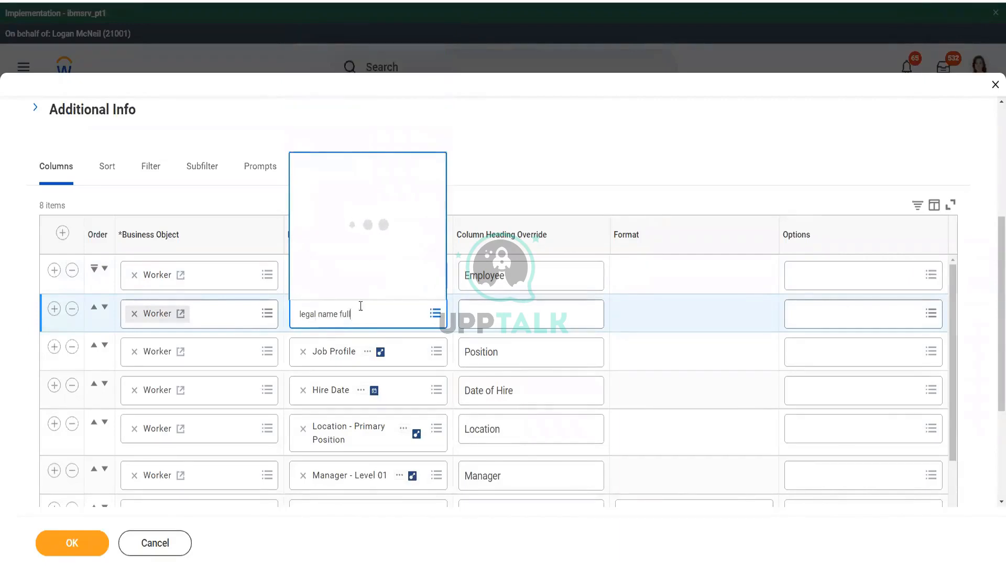
pyautogui.click(369, 80)
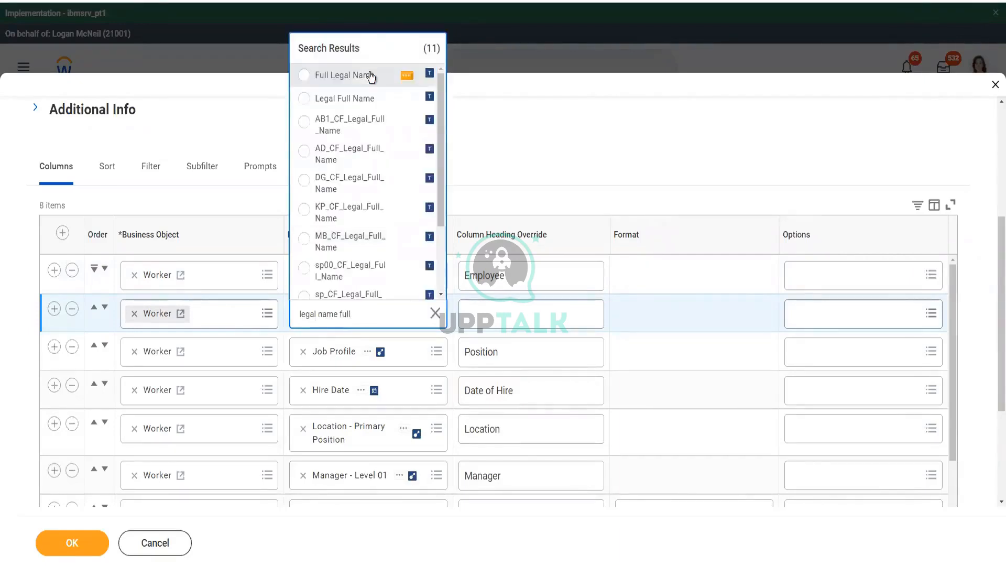
pyautogui.click(72, 544)
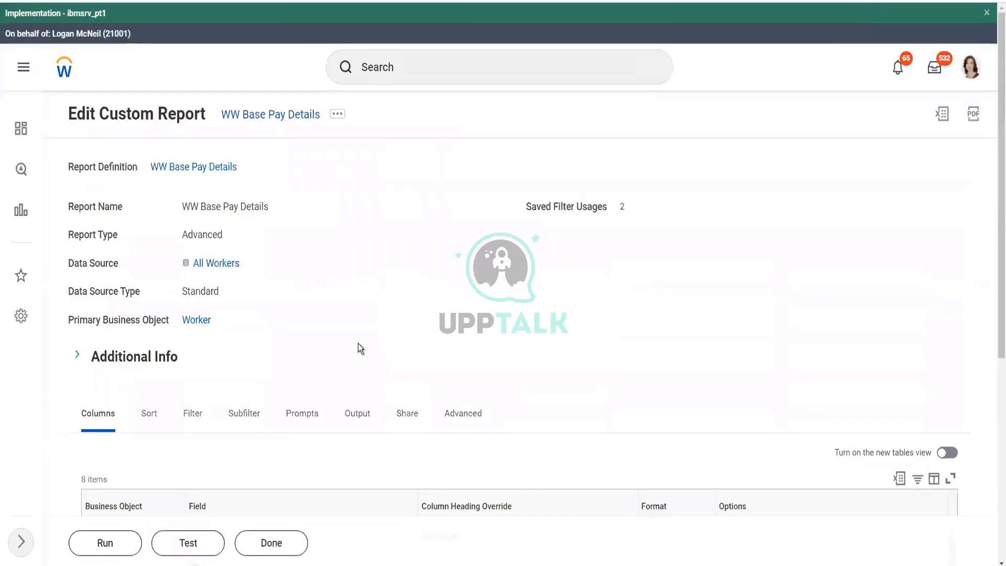
# Run the edited report with a saved manager filter and check the first employee's Full Legal Name value in the output
pyautogui.scroll(-3, 294, 390)
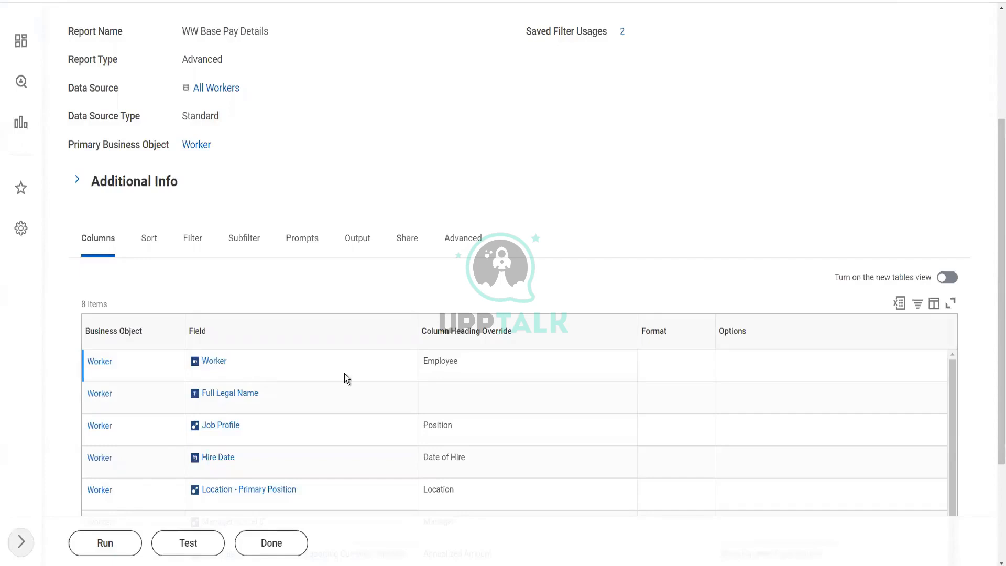
pyautogui.scroll(-3, 622, 362)
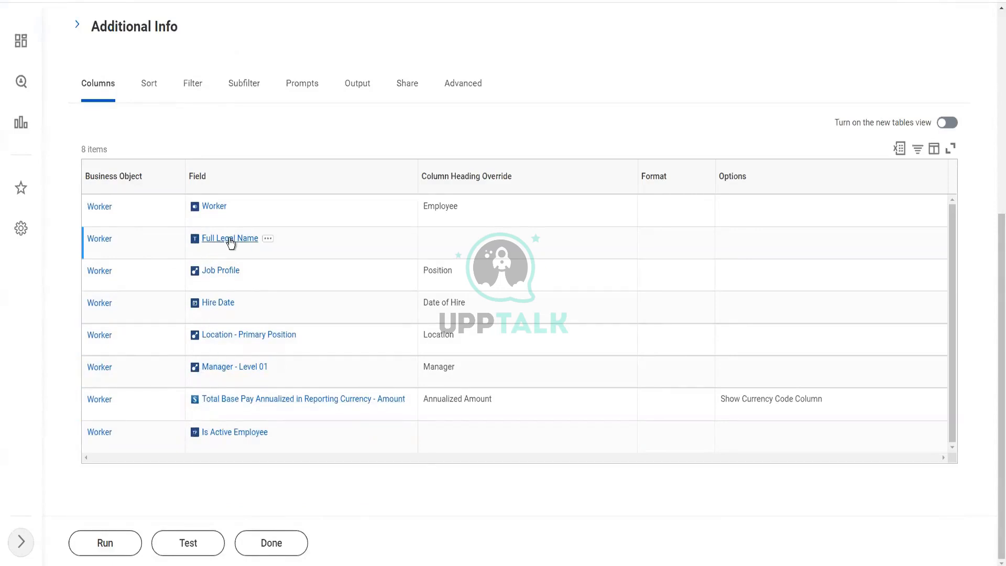
pyautogui.click(111, 543)
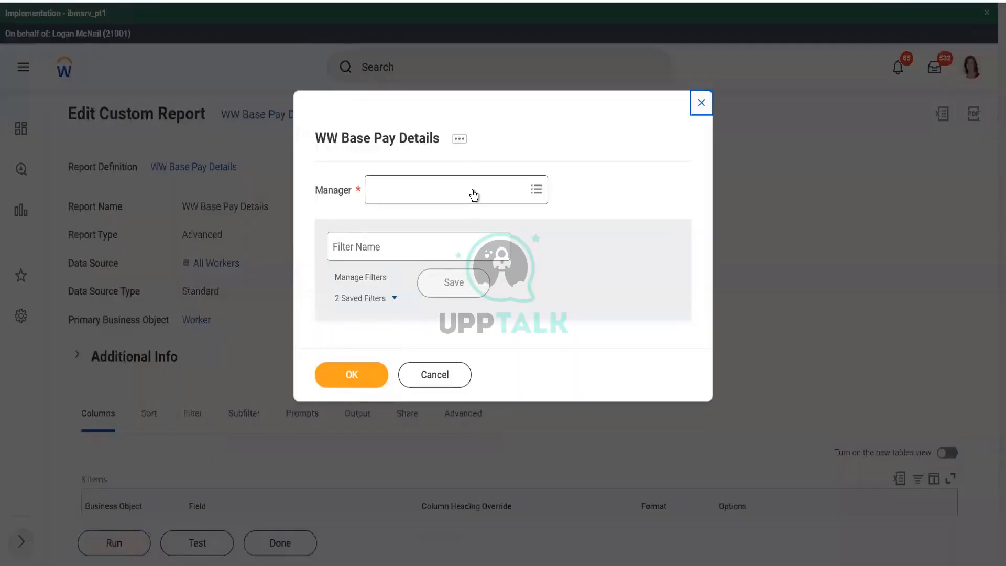
pyautogui.click(471, 193)
pyautogui.click(594, 218)
pyautogui.click(395, 302)
pyautogui.click(537, 298)
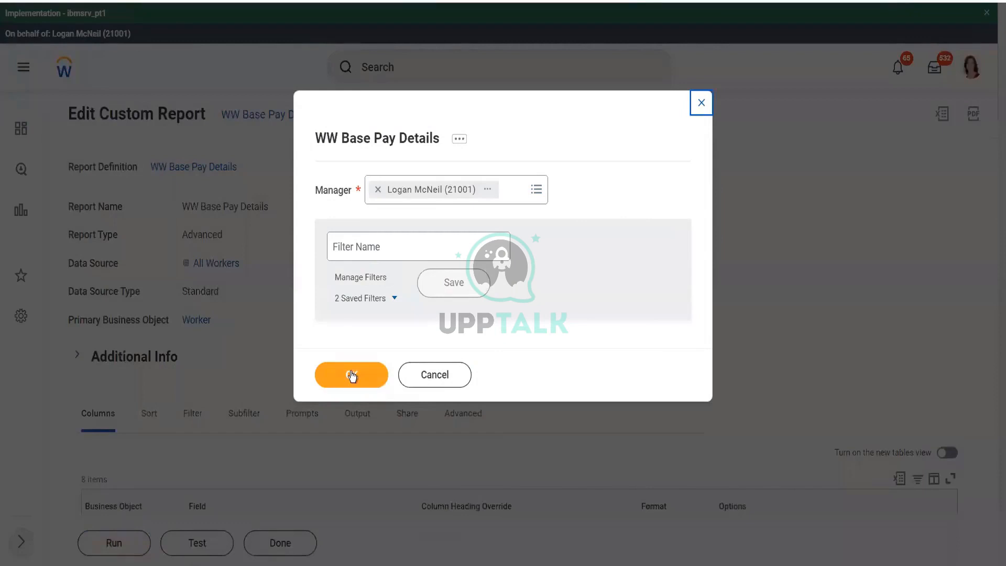
pyautogui.click(351, 375)
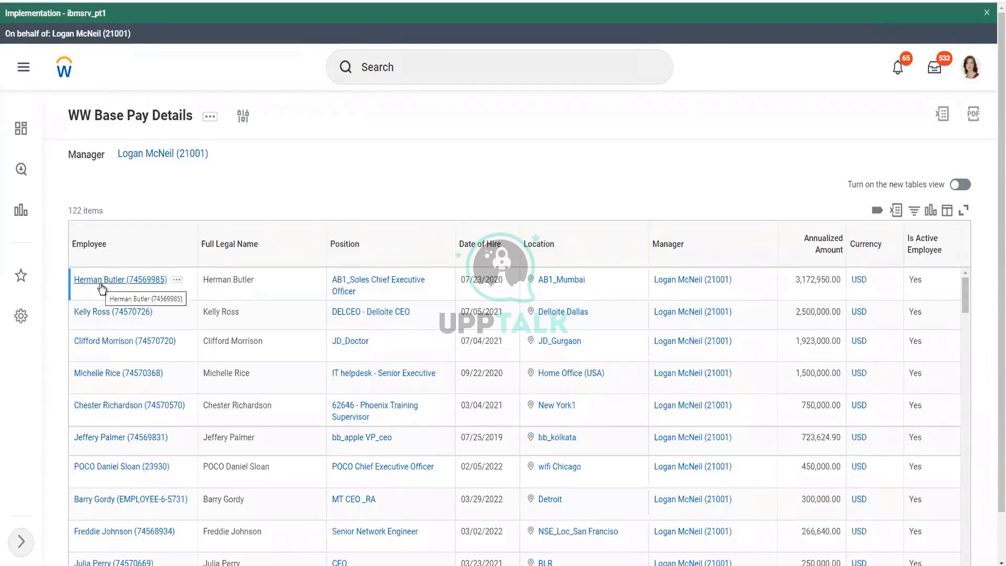
pyautogui.moveTo(205, 280); pyautogui.dragTo(281, 279)
pyautogui.click(282, 199)
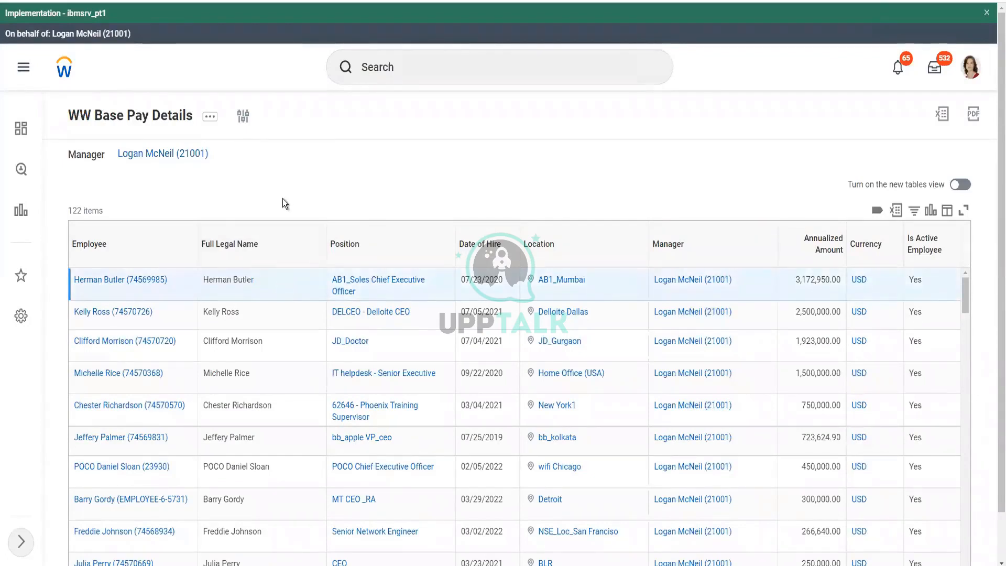